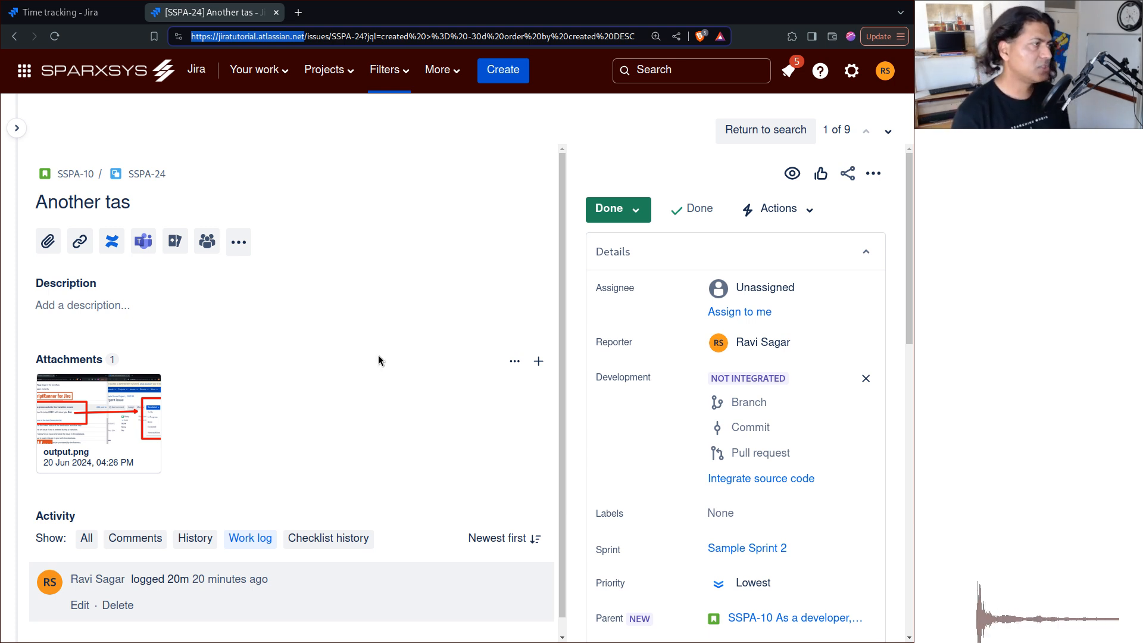
Create a Story issue with the summary "story" in Company Managed SCRUM Project (SSP)
click(646, 164)
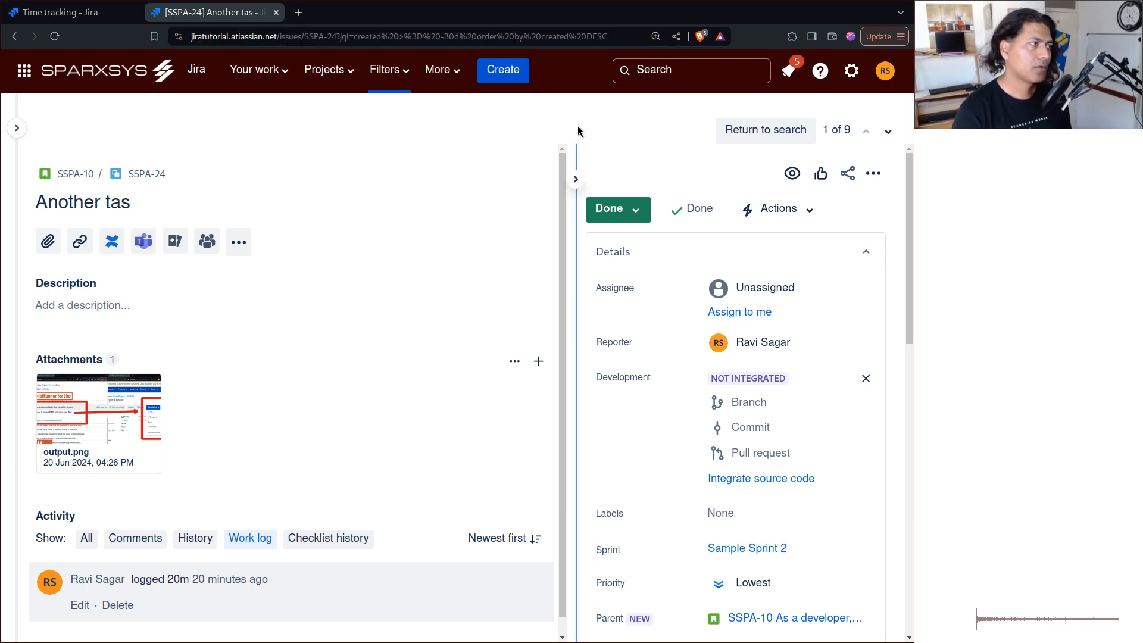
click(504, 76)
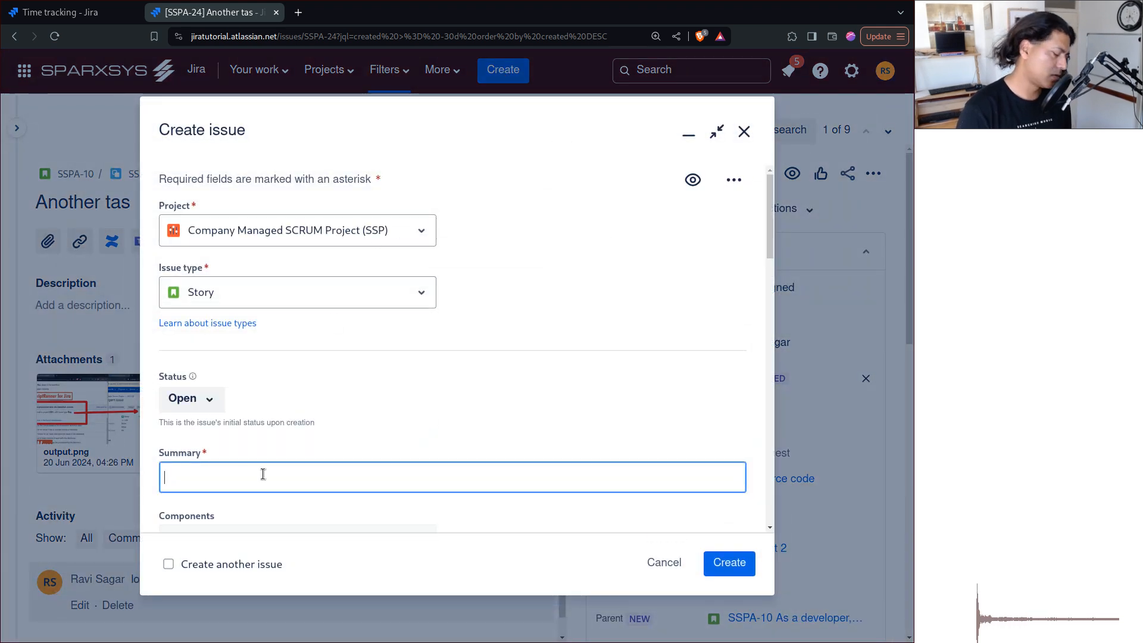
text(story)
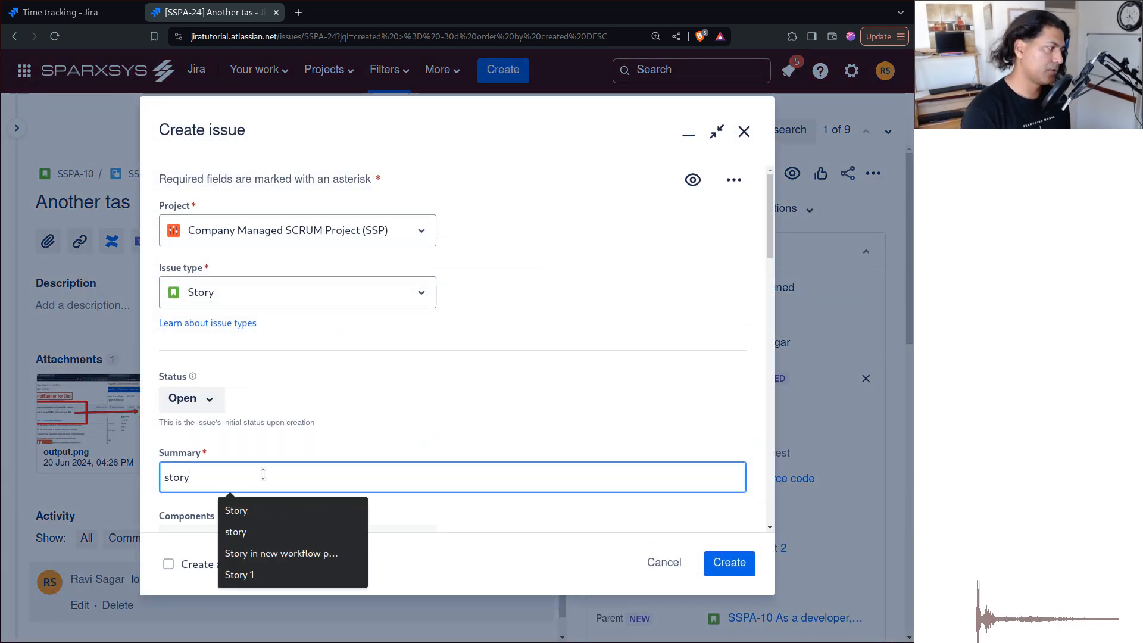
click(470, 388)
scroll(477, 393, down, 3)
scroll(479, 396, down, 5)
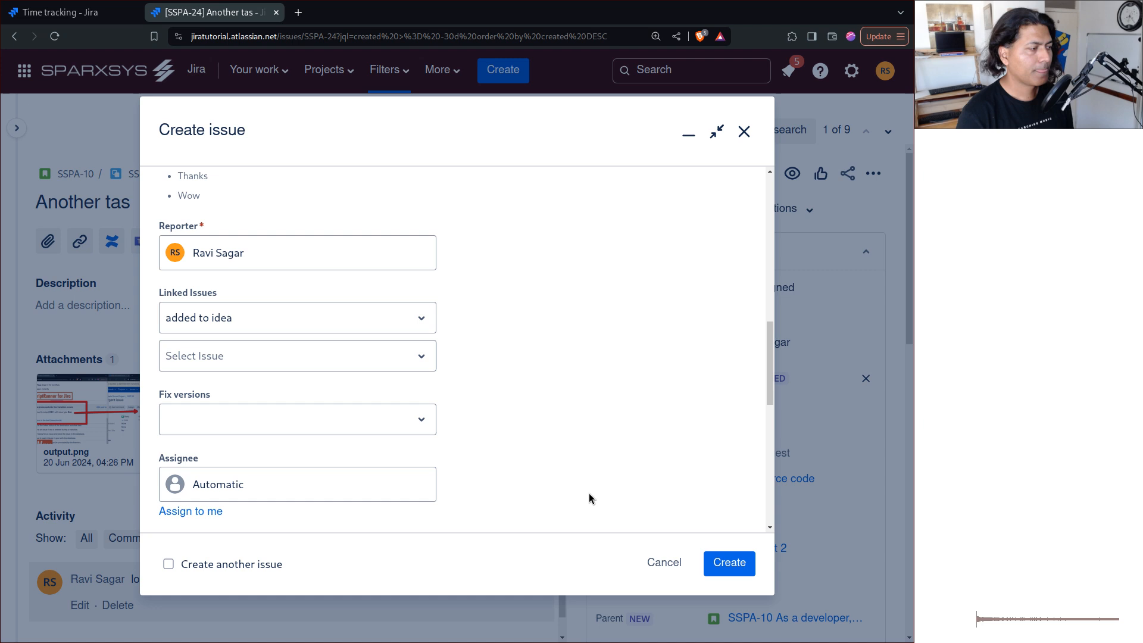
click(717, 562)
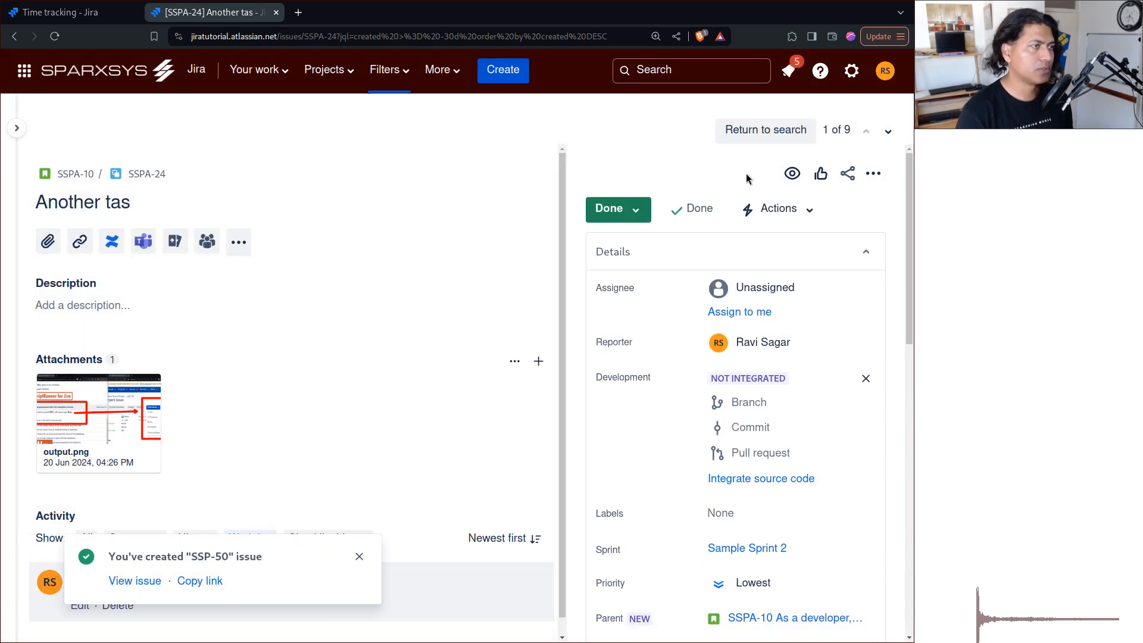
Open the newly created story and expand its additional fields to show time tracking
click(148, 582)
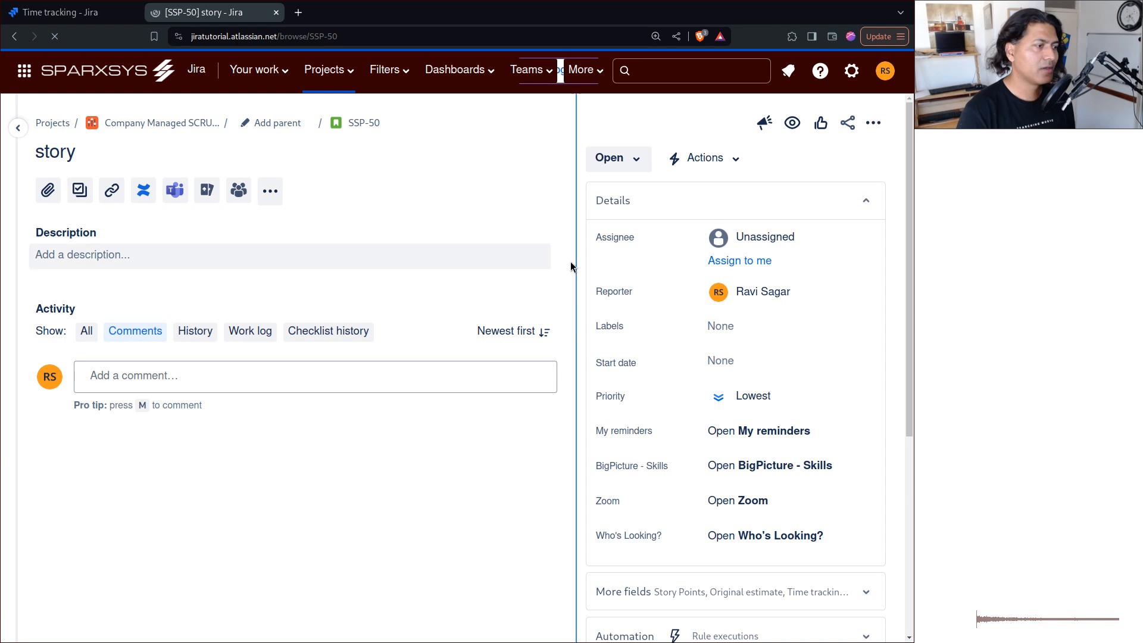
scroll(676, 409, down, 6)
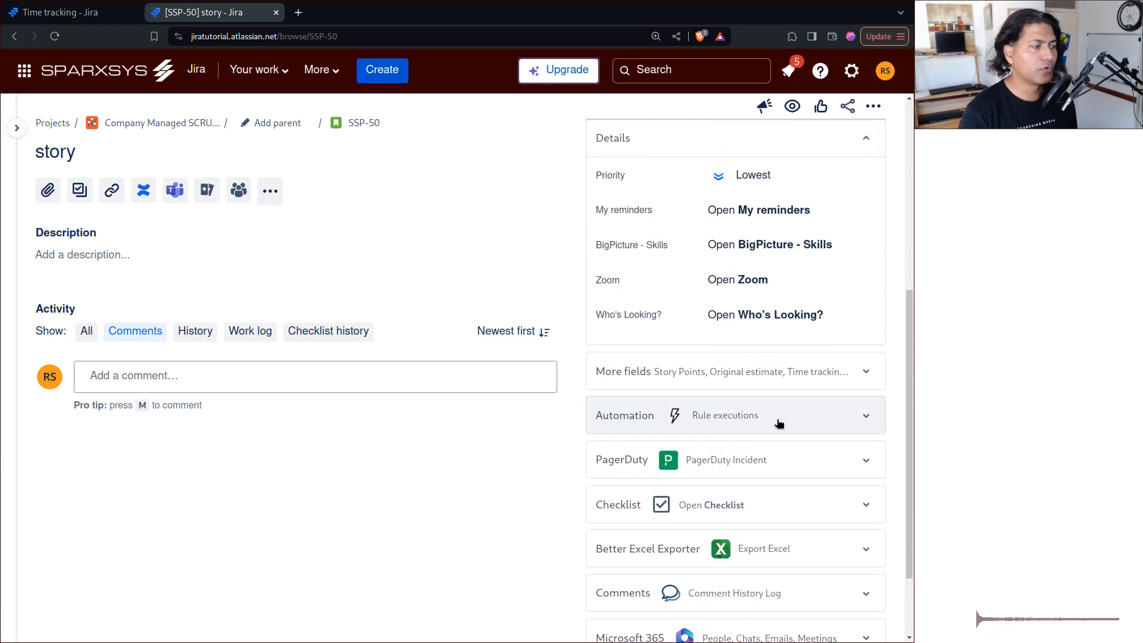
click(846, 381)
scroll(840, 381, down, 3)
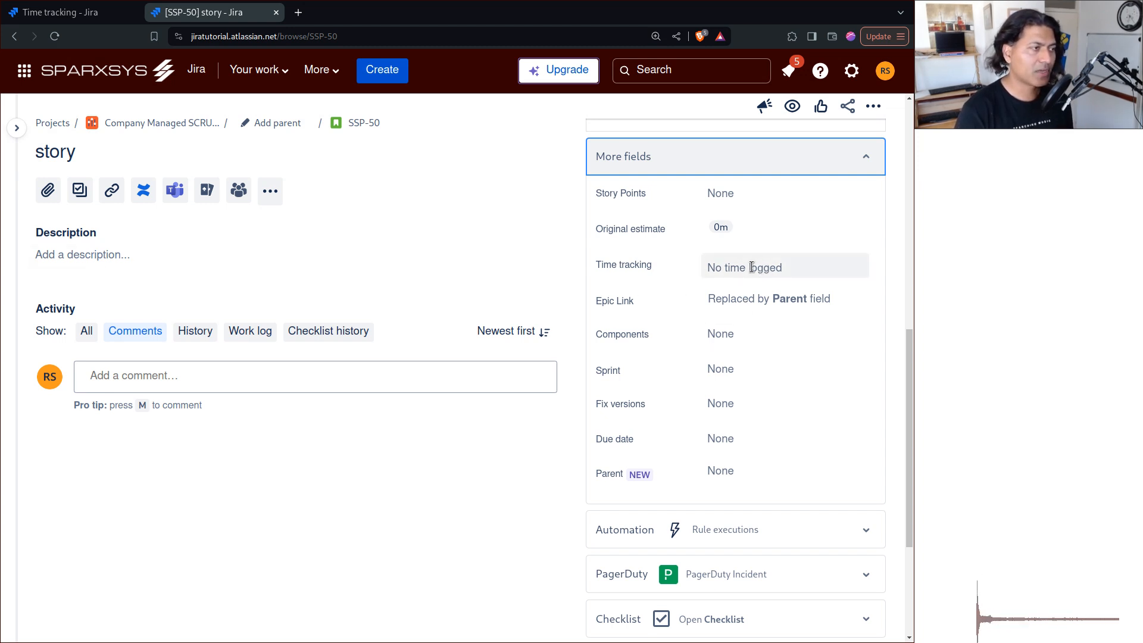
Log work on the story with a time spent of 4m and save it
click(752, 266)
click(884, 118)
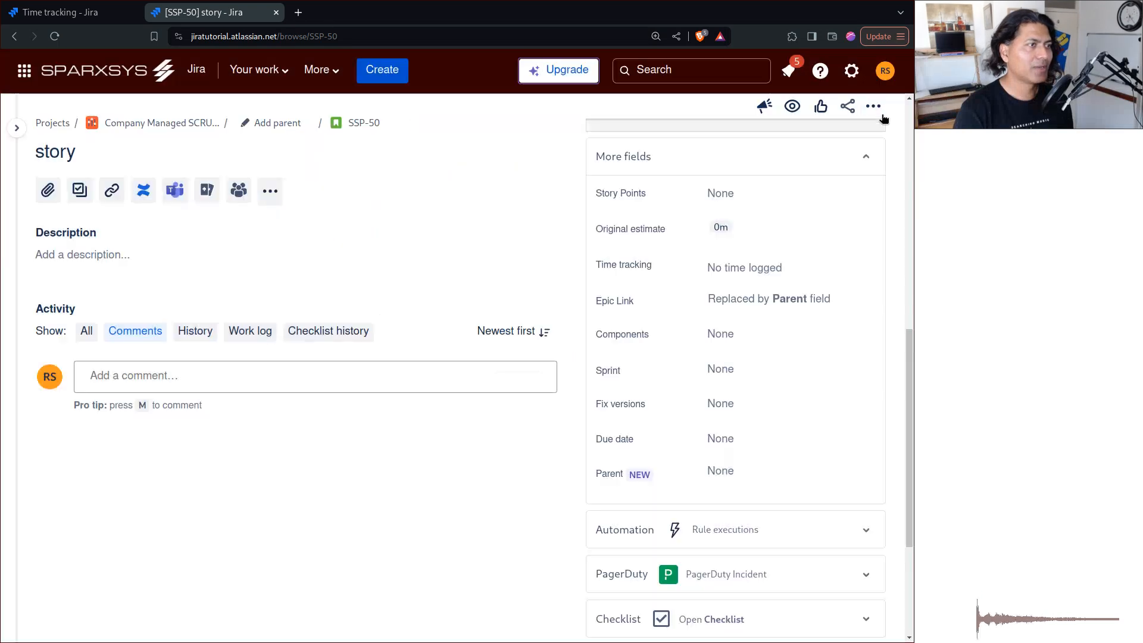
click(873, 107)
click(758, 82)
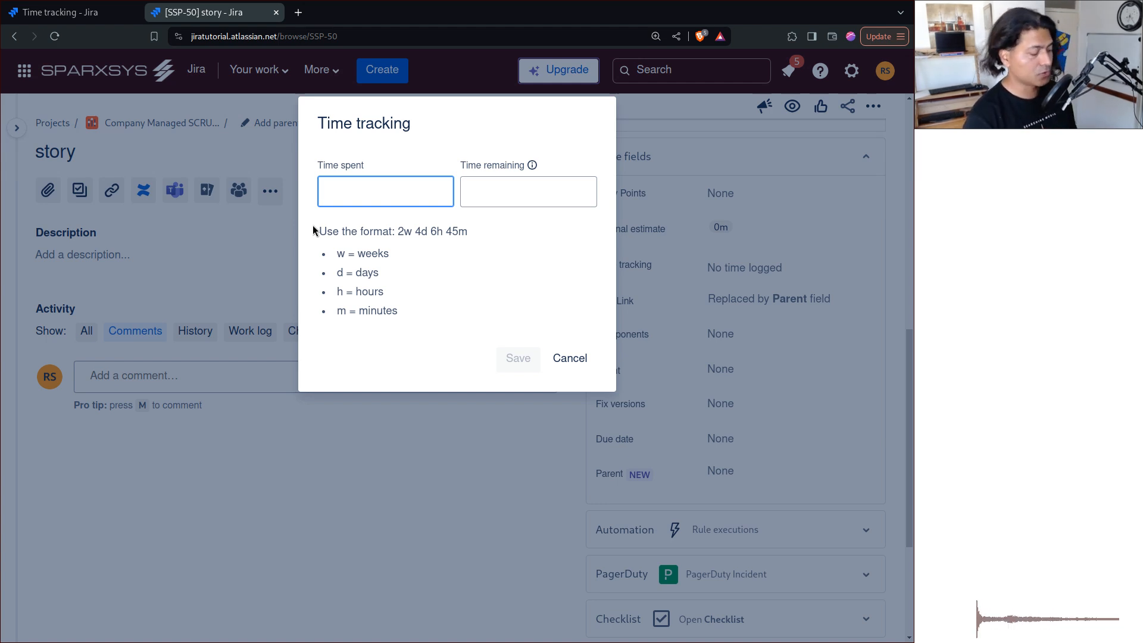
text(4h)
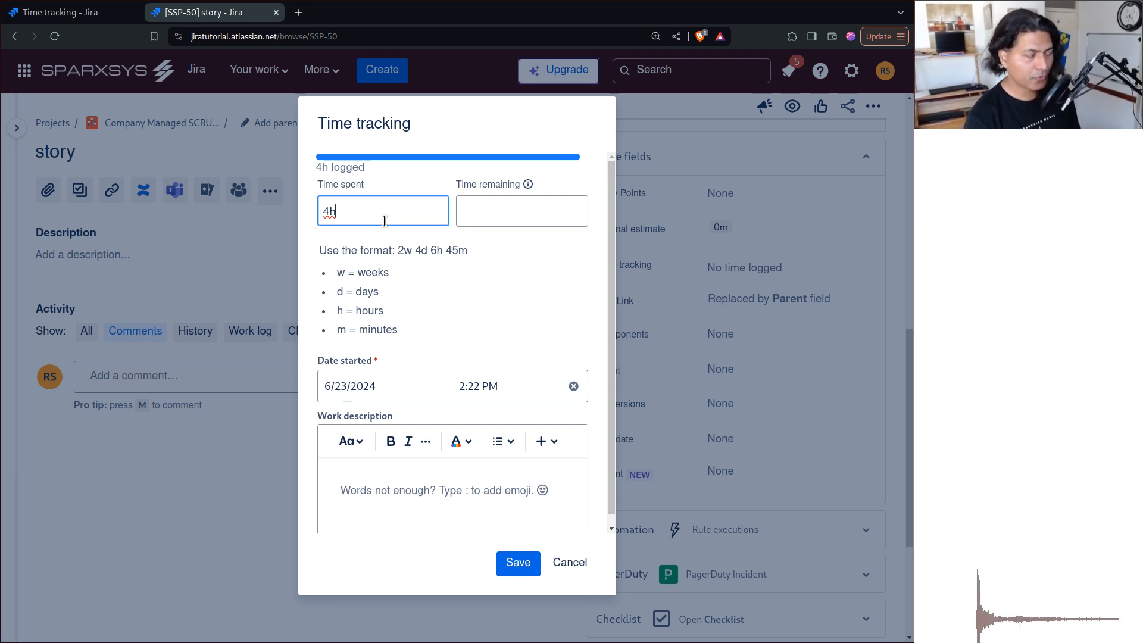
key(BackSpace)
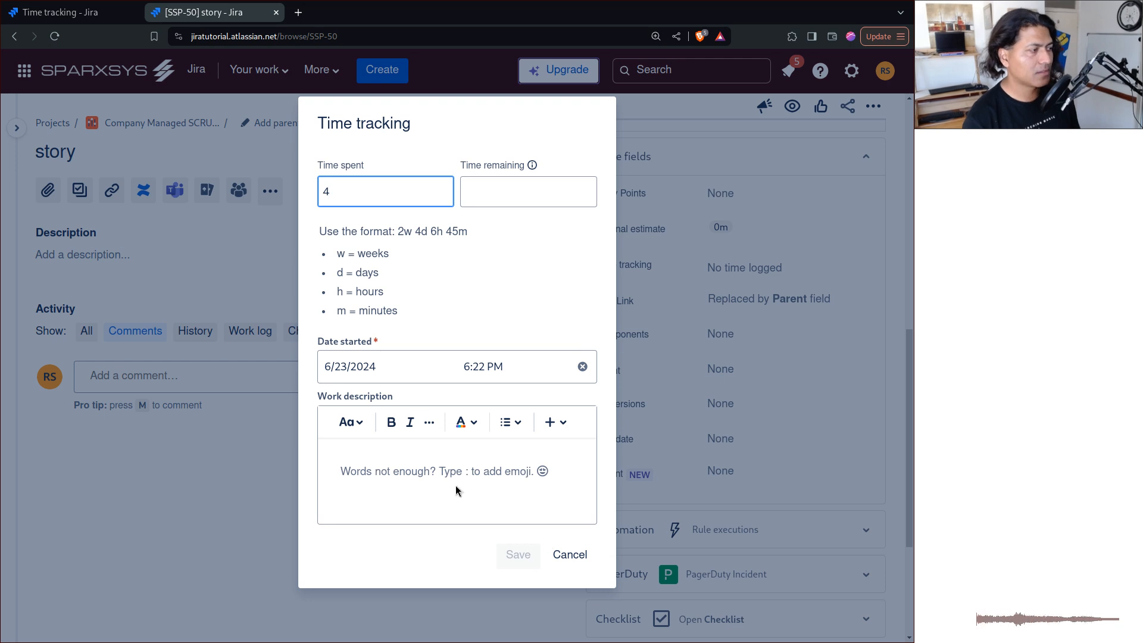
text(m)
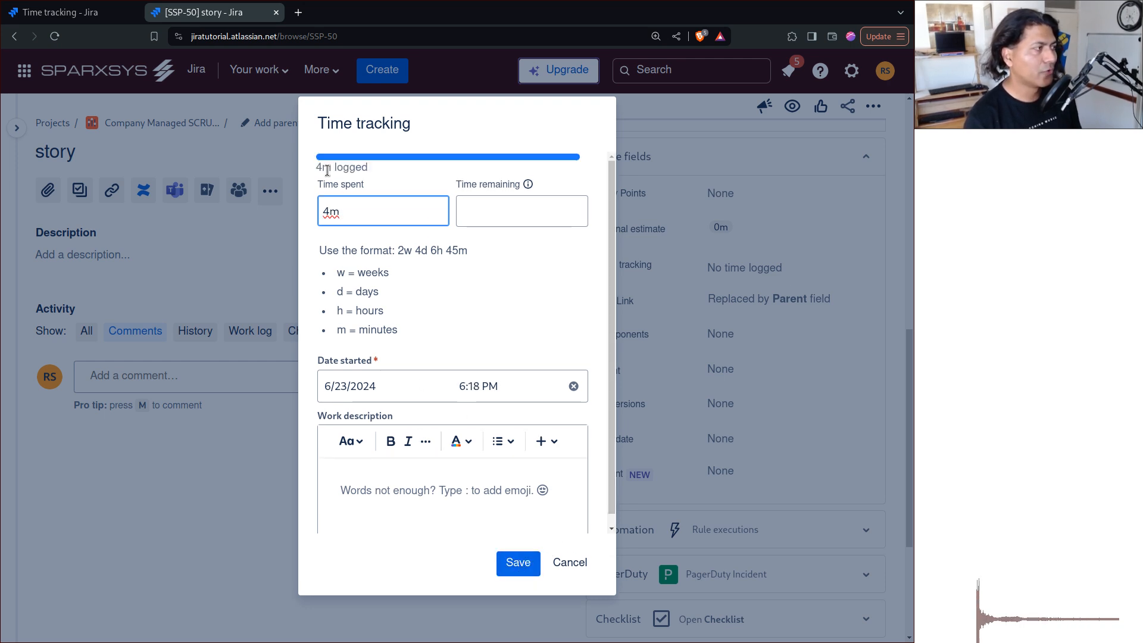
click(506, 563)
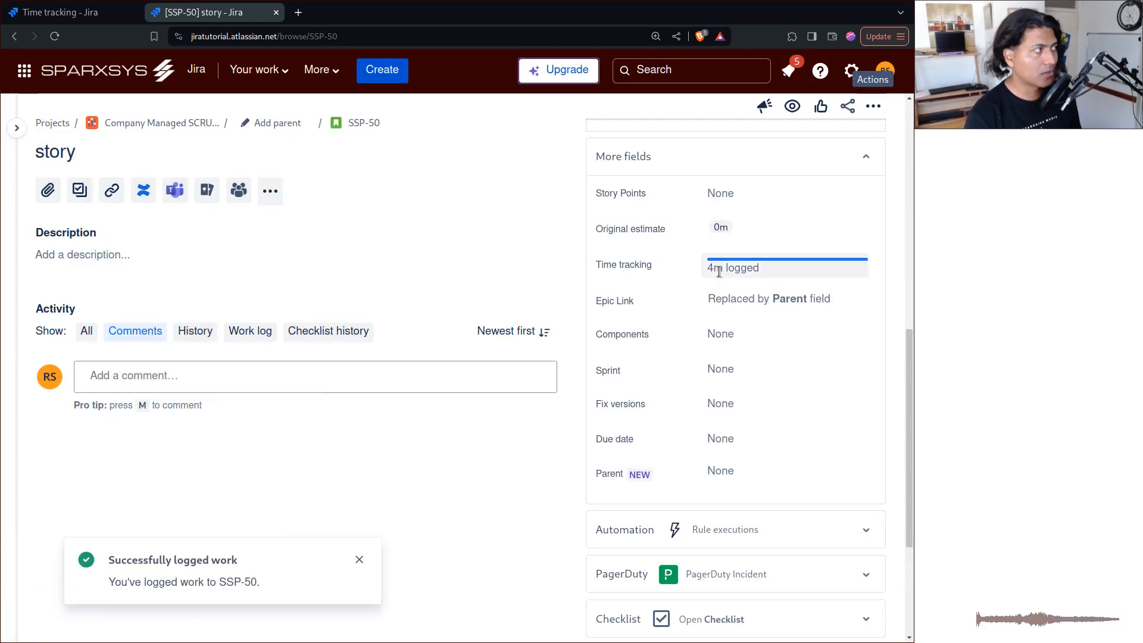
Review the global time tracking settings in the Jira issue administration, including the default unit
click(64, 11)
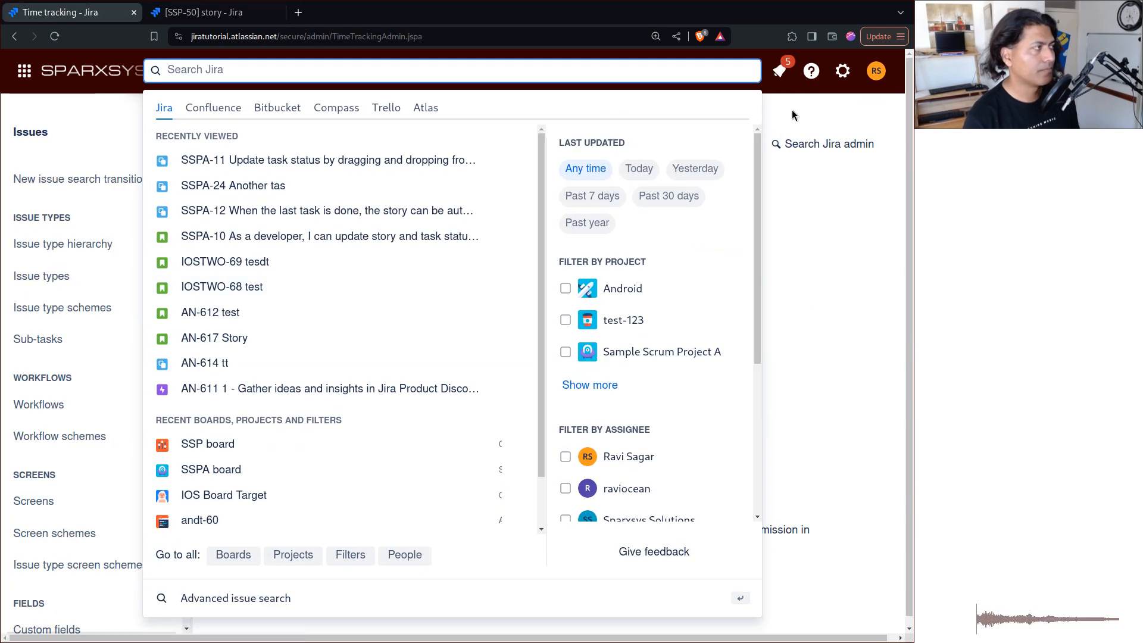
key(ctrl+k)
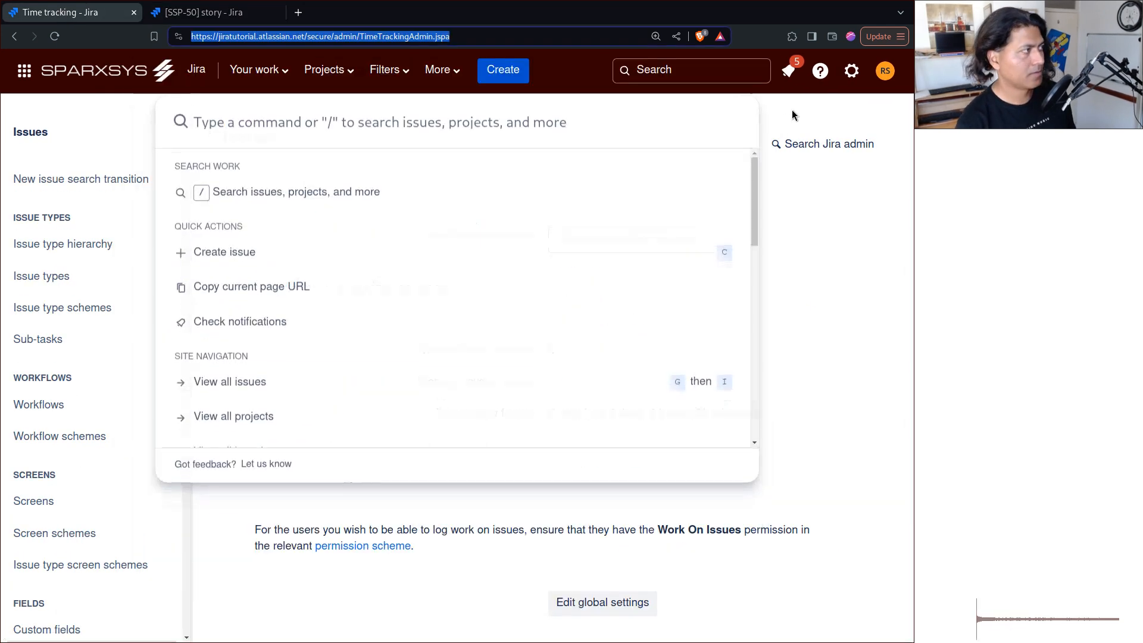
click(792, 110)
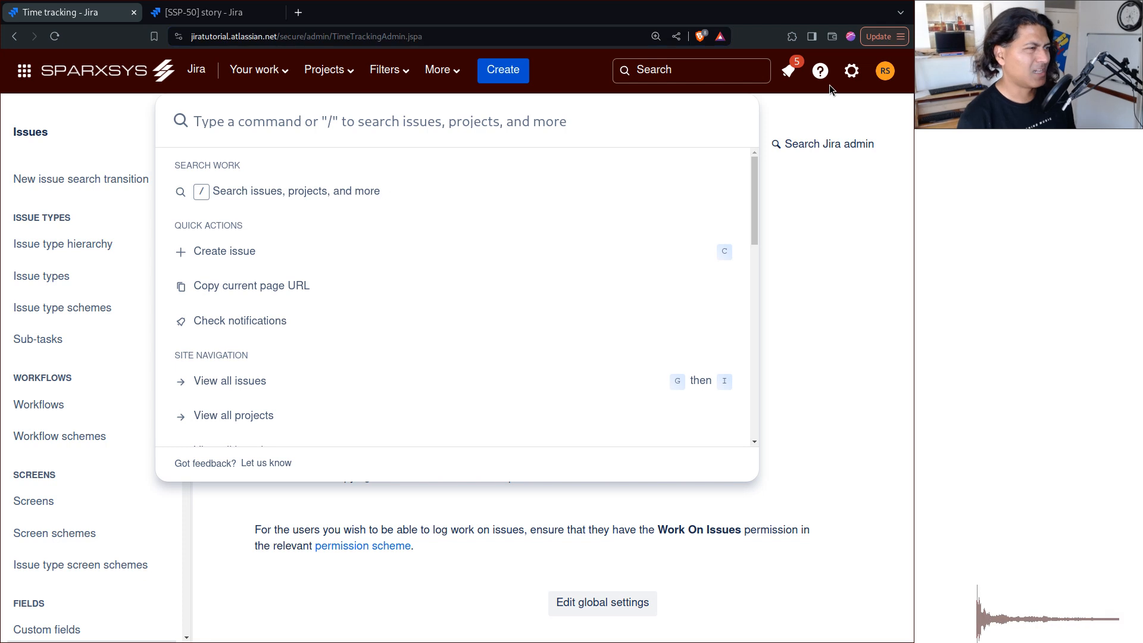
click(851, 71)
click(851, 71)
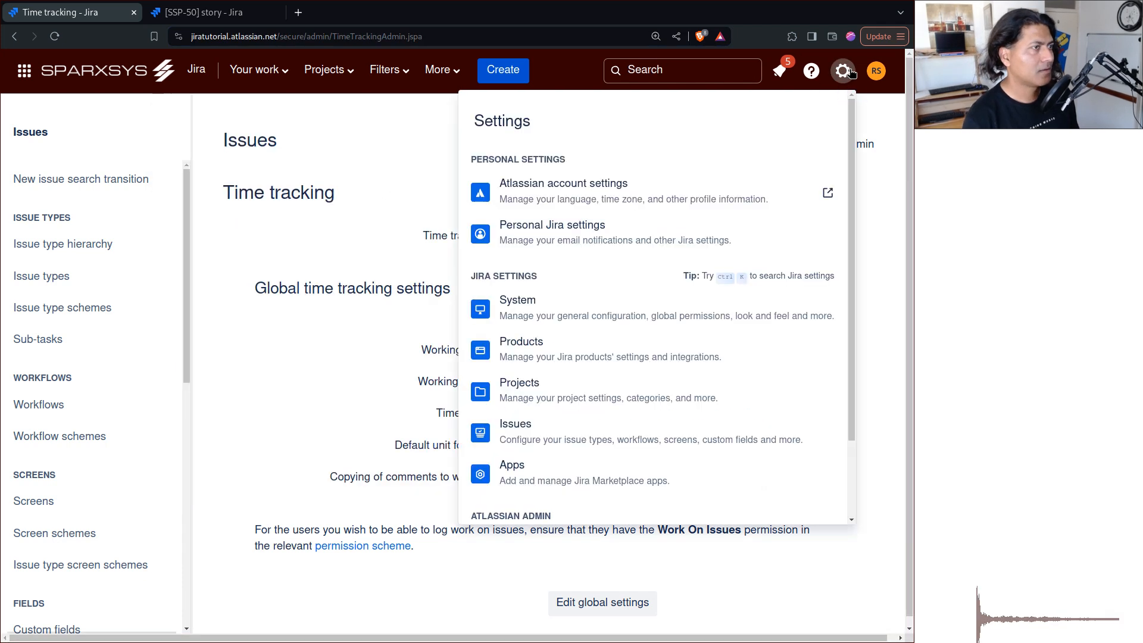
click(380, 128)
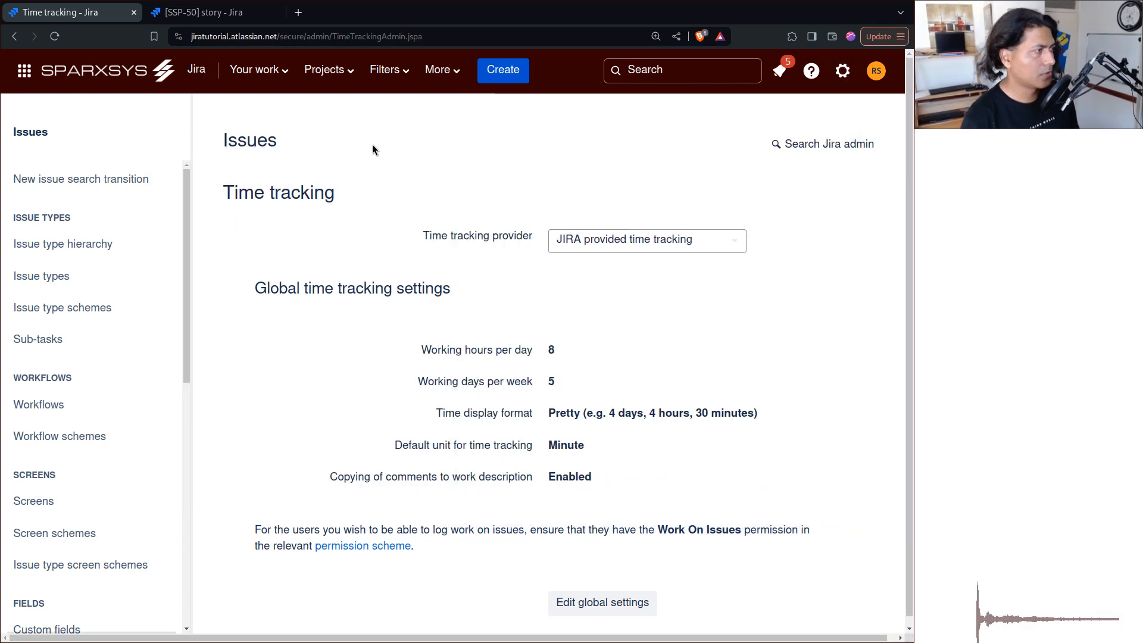
scroll(53, 405, down, 9)
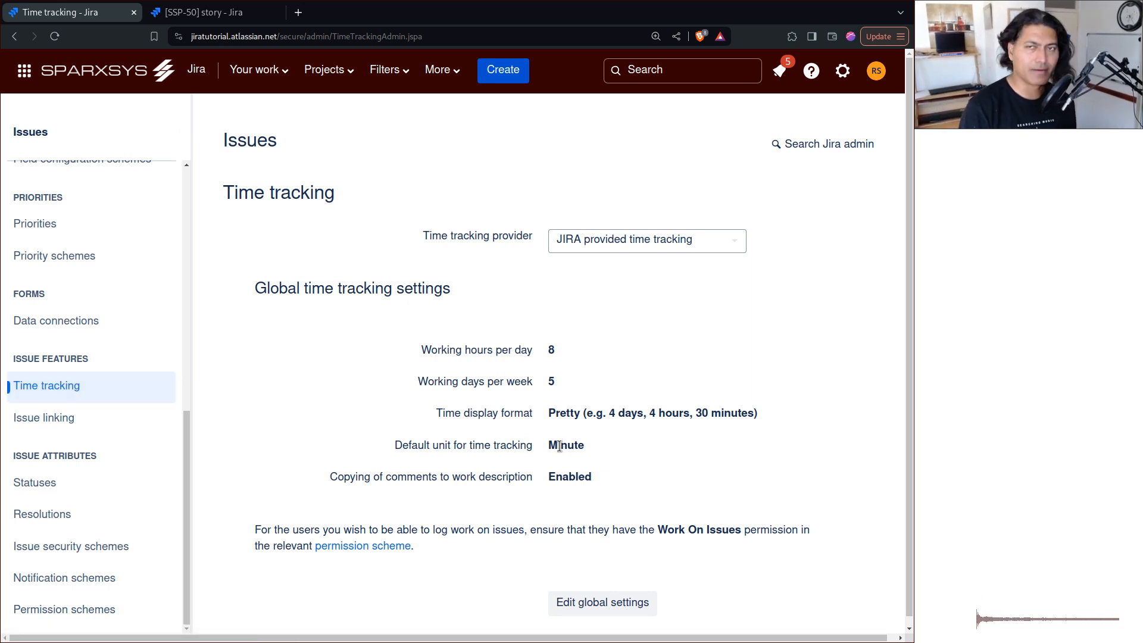
Compare the story's logged time with the global time tracking settings and check the time tracking provider
key(ctrl+Tab)
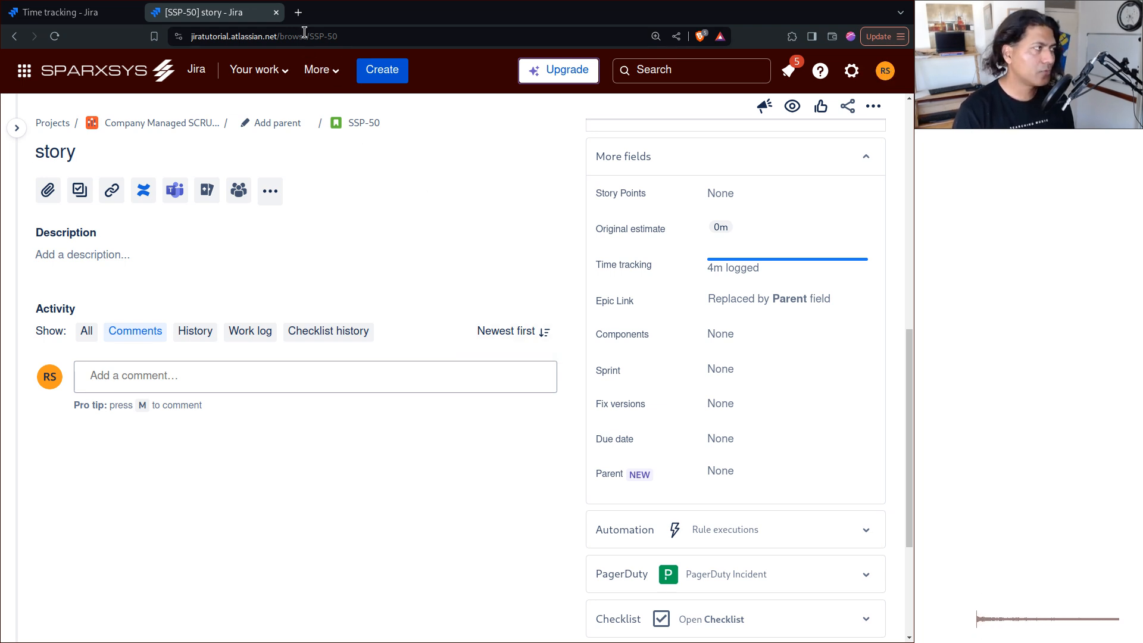
click(62, 17)
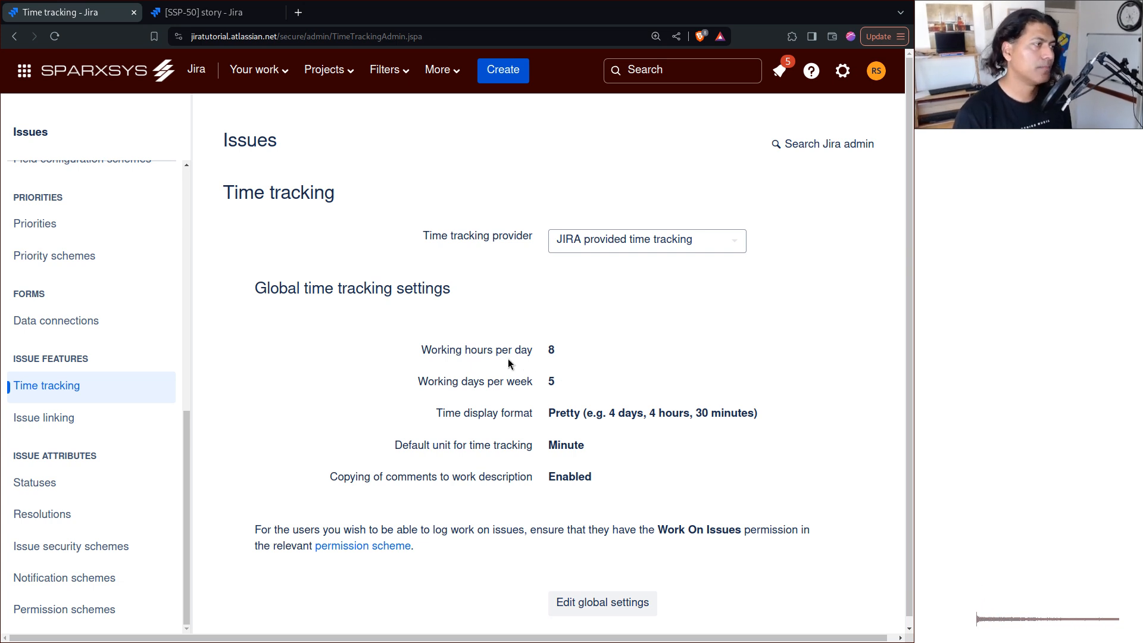
click(688, 244)
click(788, 230)
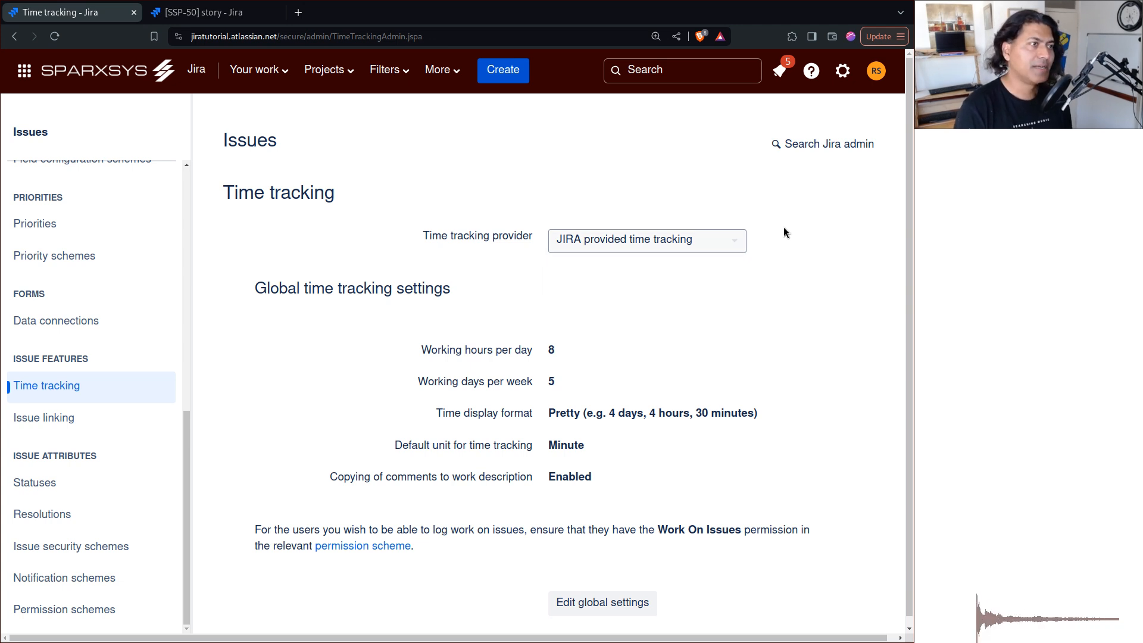
Return to the story and examine its history and work log entries
key(ctrl+Tab)
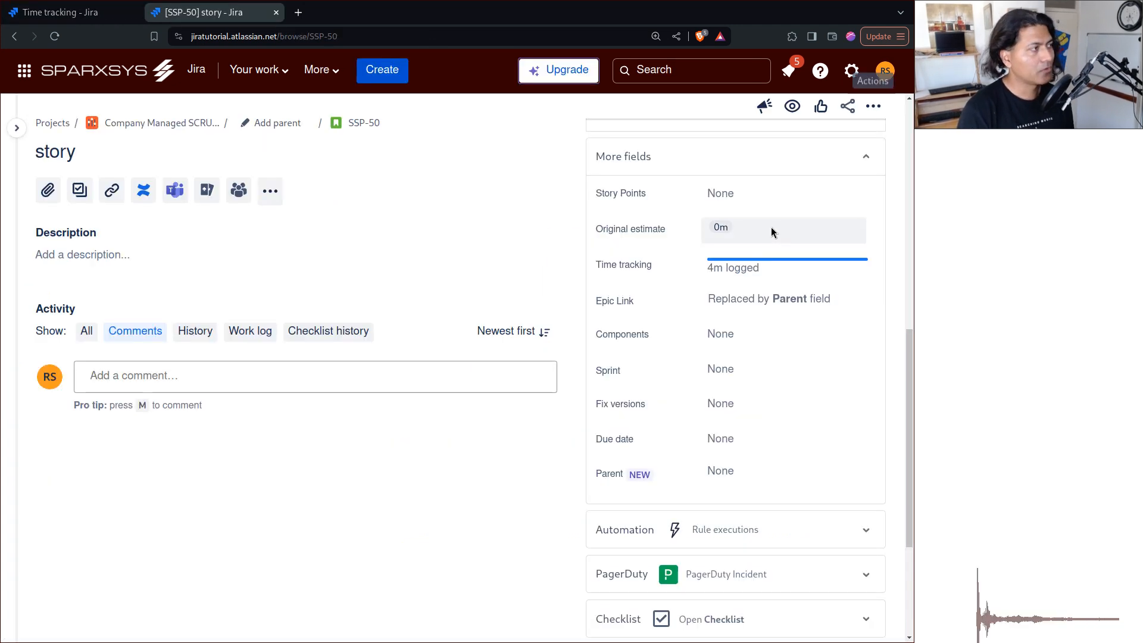
click(200, 336)
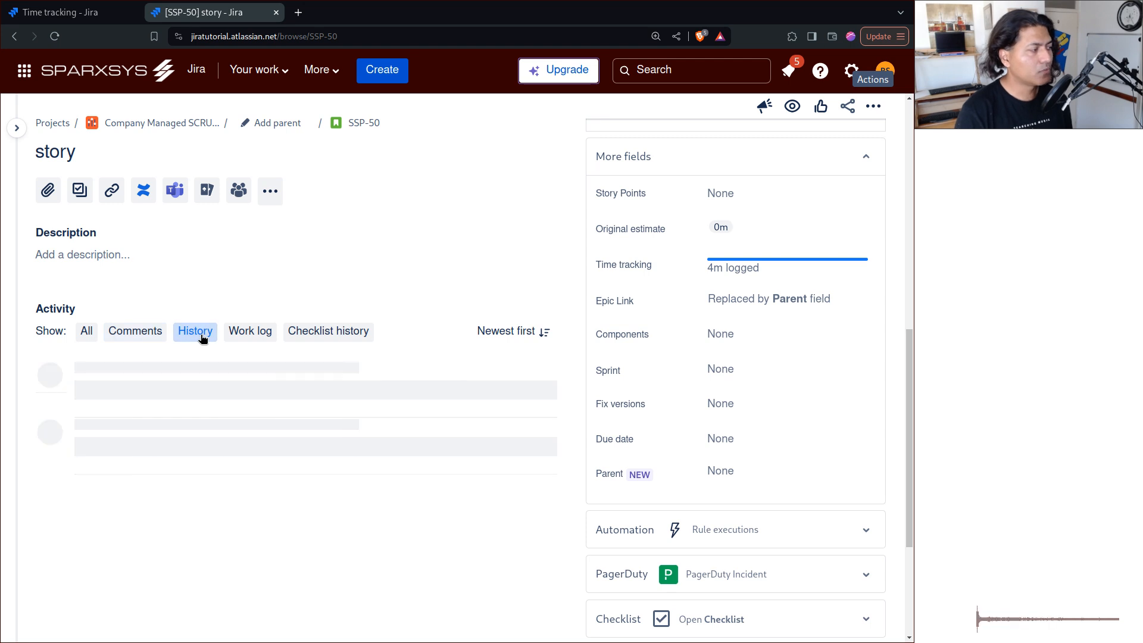
click(234, 337)
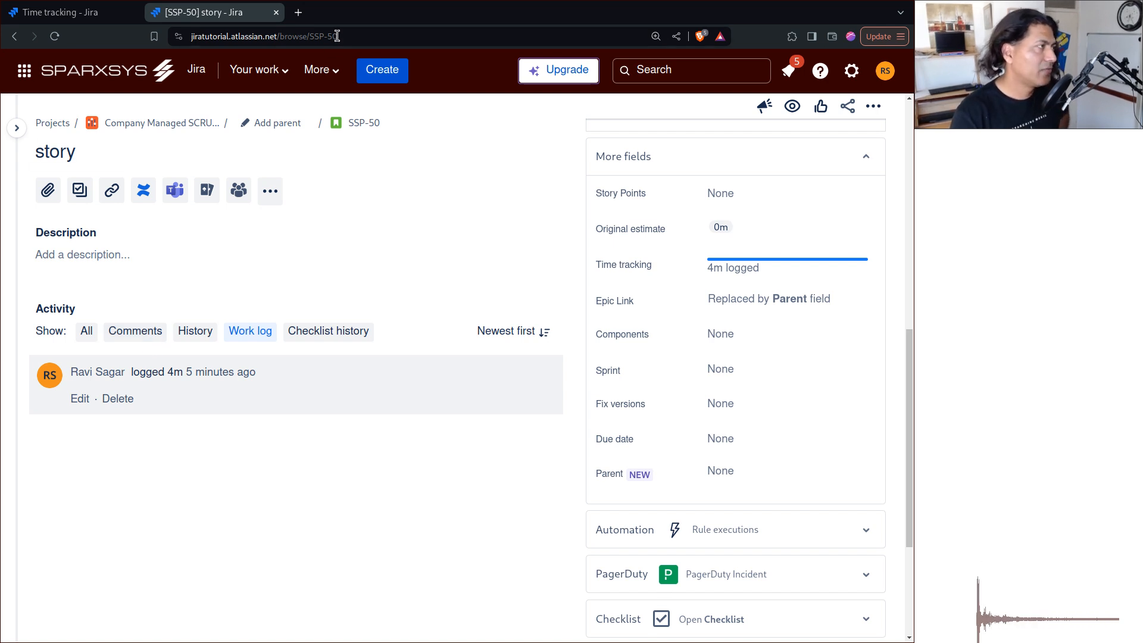
Open jiratutorial.atlassian.net/rest/api/2/issue/sspa-50/worklof in a new browser tab
key(ctrl+t)
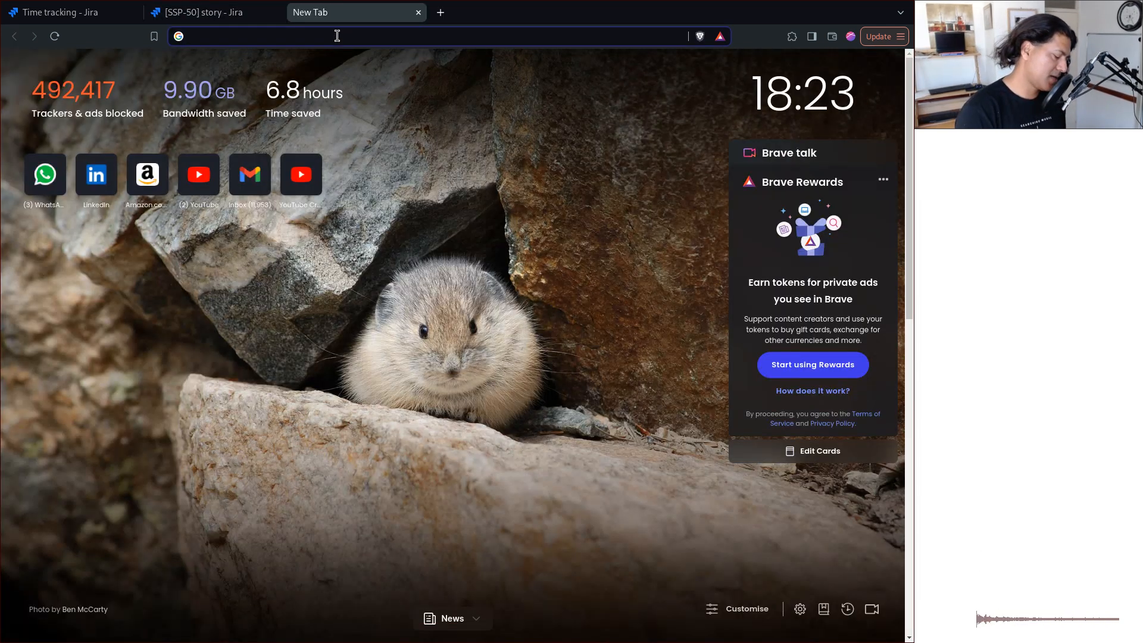
text(rest api issue)
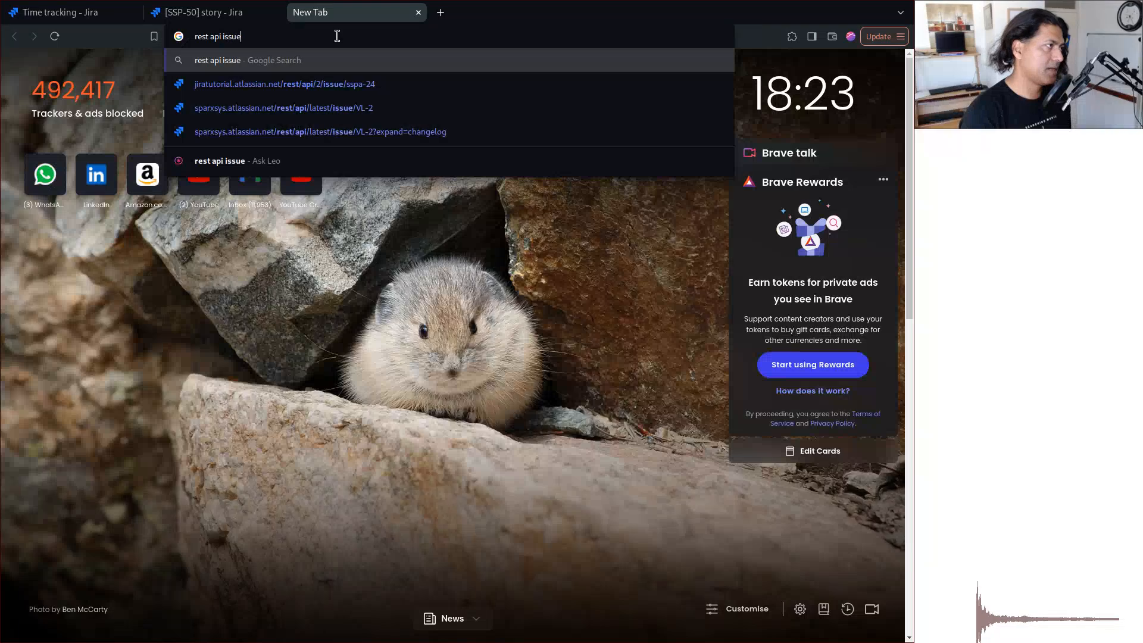
key(Down)
key(shift+Left)
key(shift+Left)
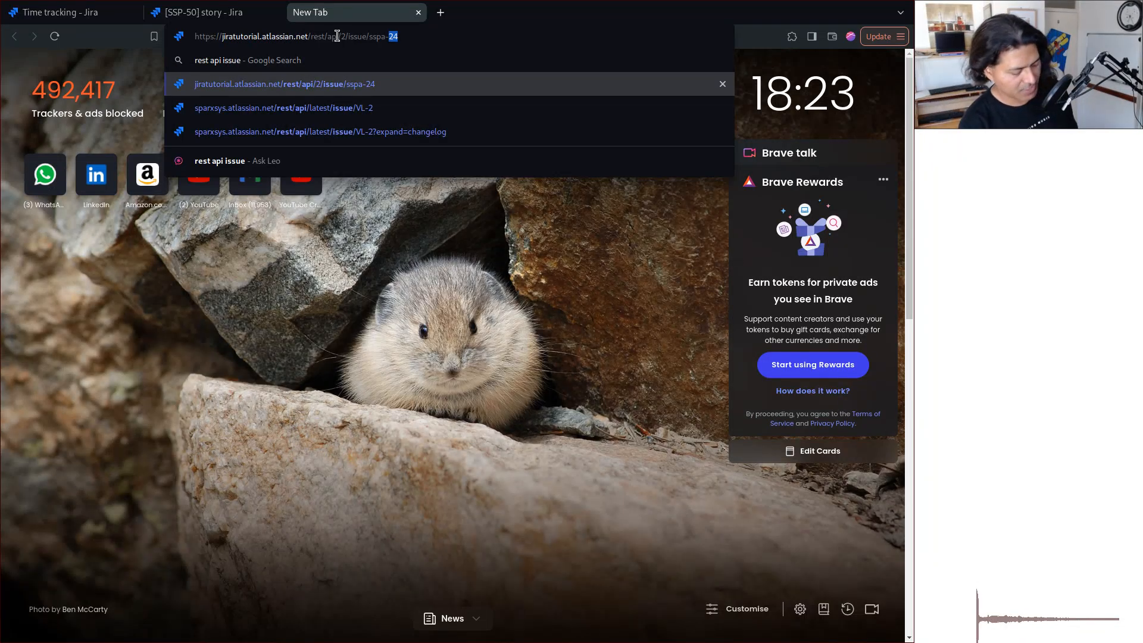
text(50)
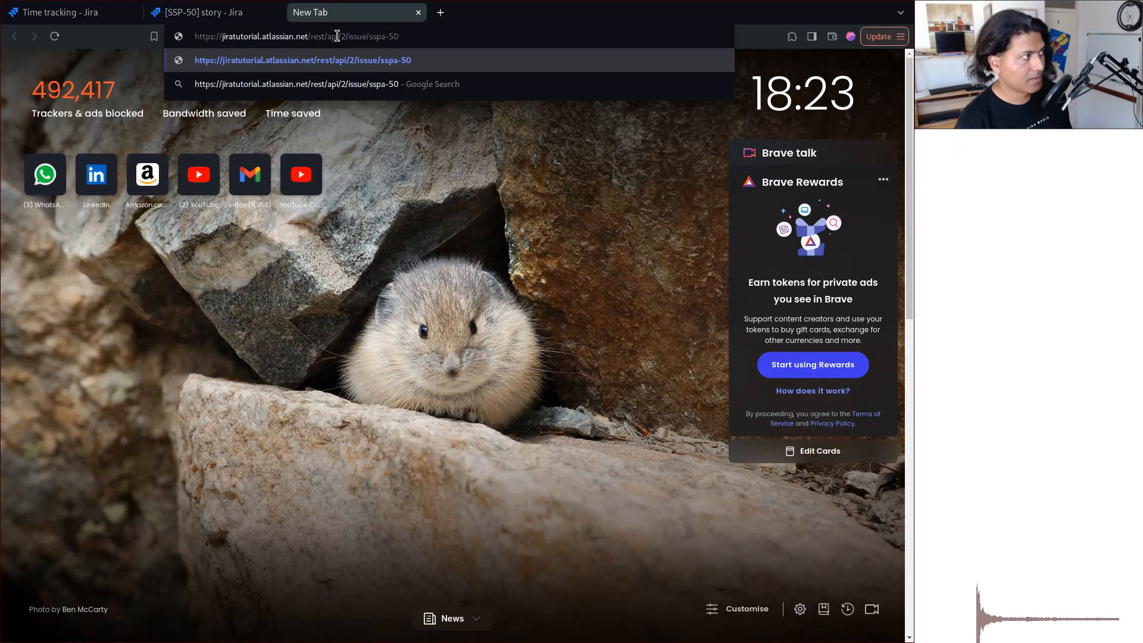
text(/work)
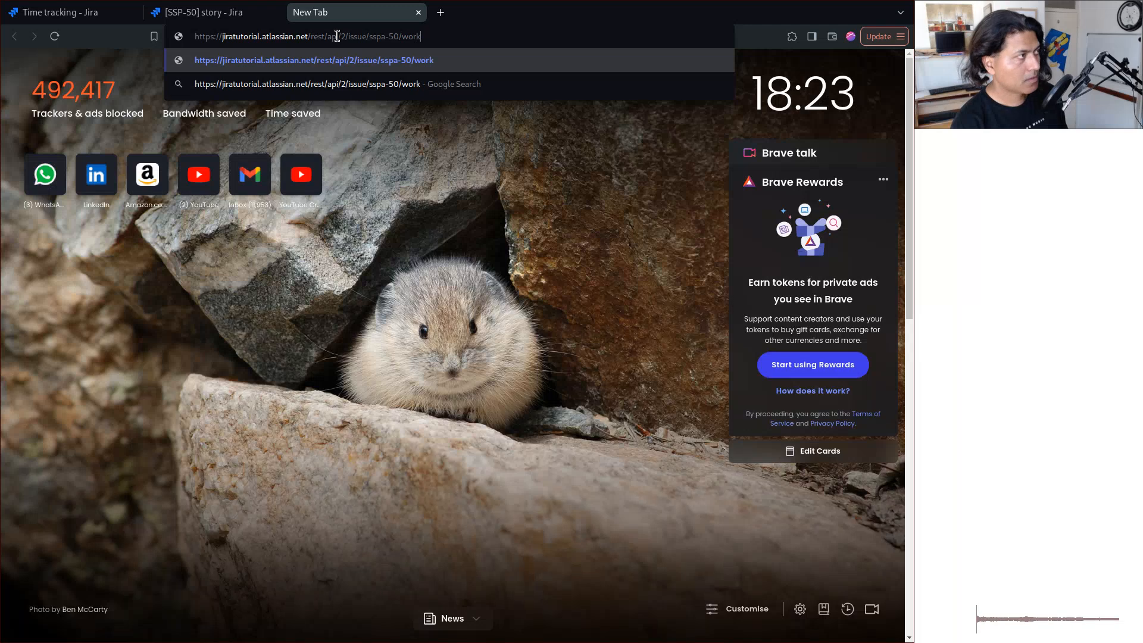
text(lof)
key(Return)
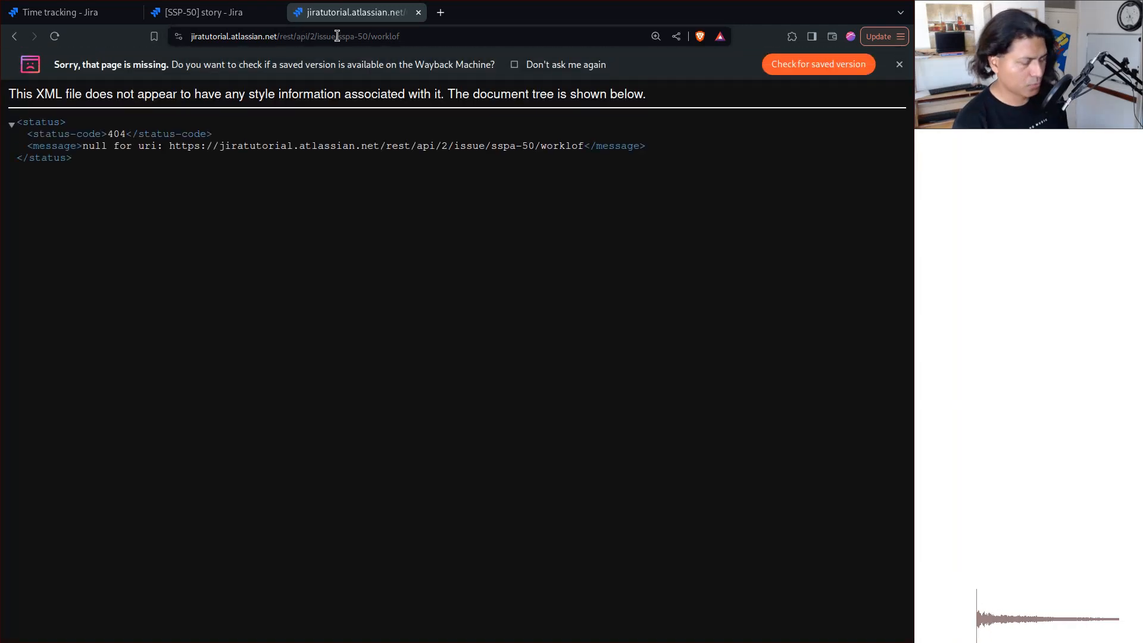
Correct the end of the REST address to "worklog" and load it again
click(337, 36)
key(End)
key(BackSpace)
text(g)
key(Return)
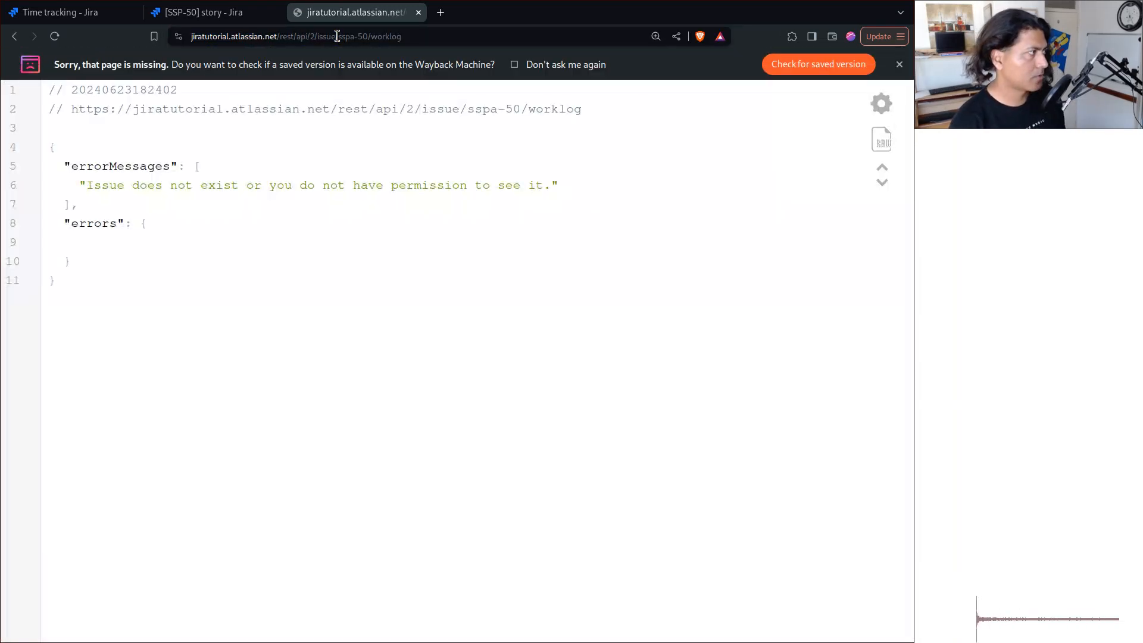
Correct the issue key in the REST address to ssp-50 and load the worklog again
click(337, 36)
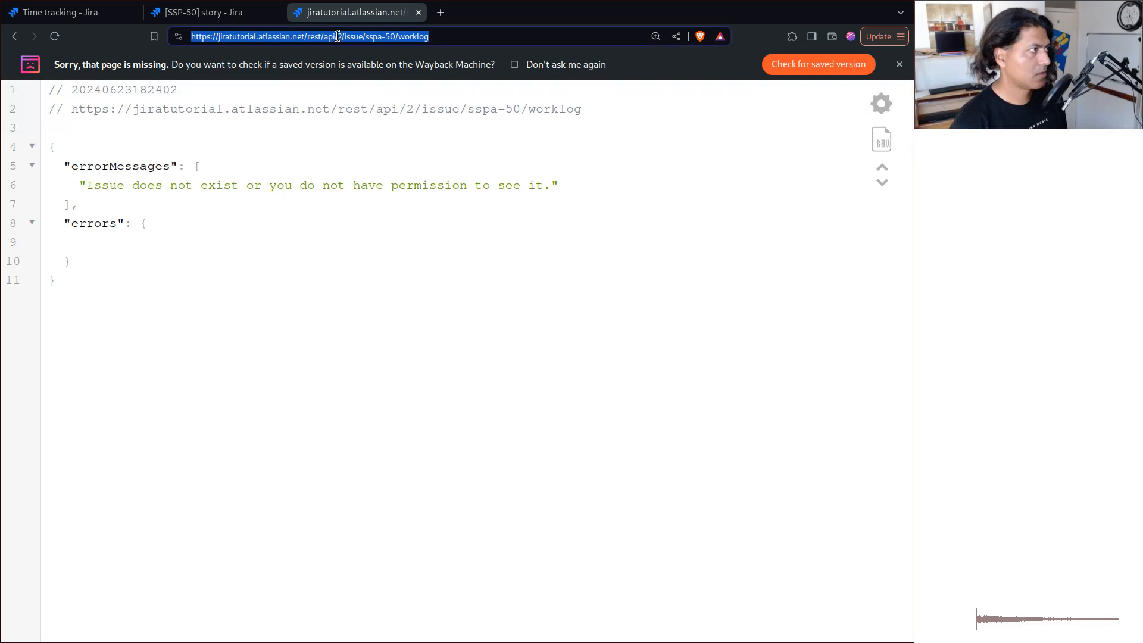
key(End)
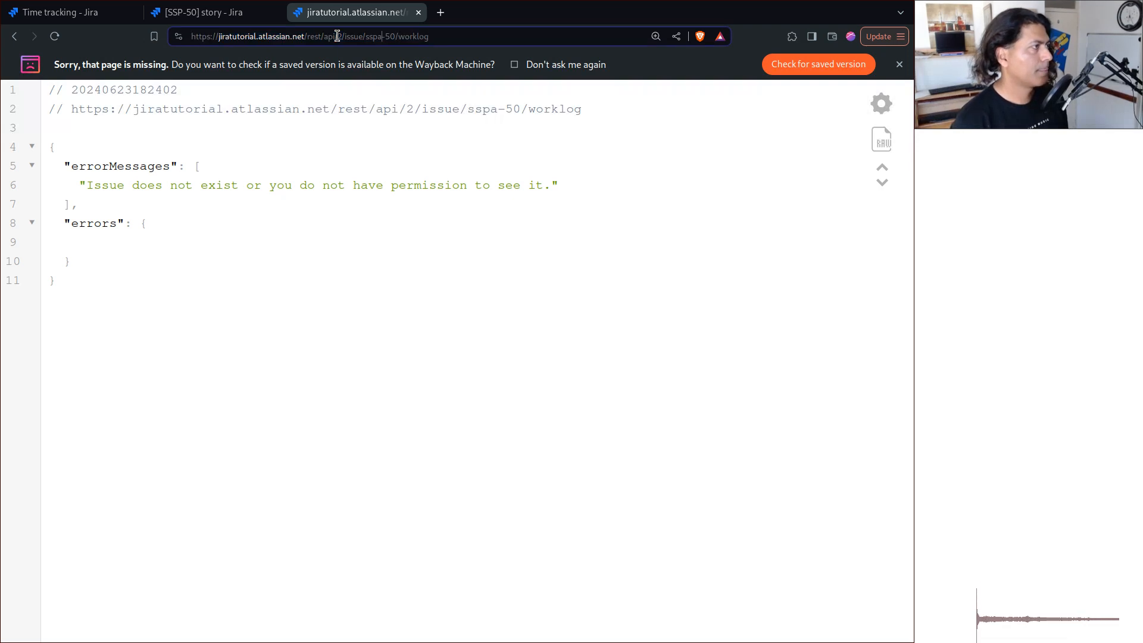
key(BackSpace)
key(Return)
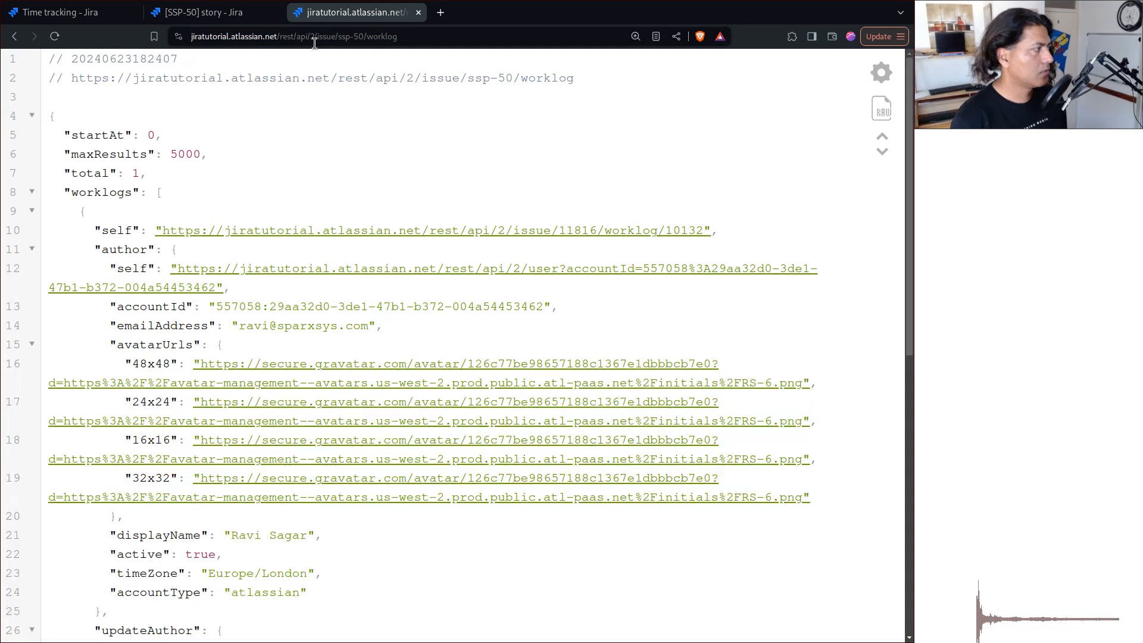
Examine the time spent fields of the story's worklog entry in the JSON response
scroll(498, 230, down, 5)
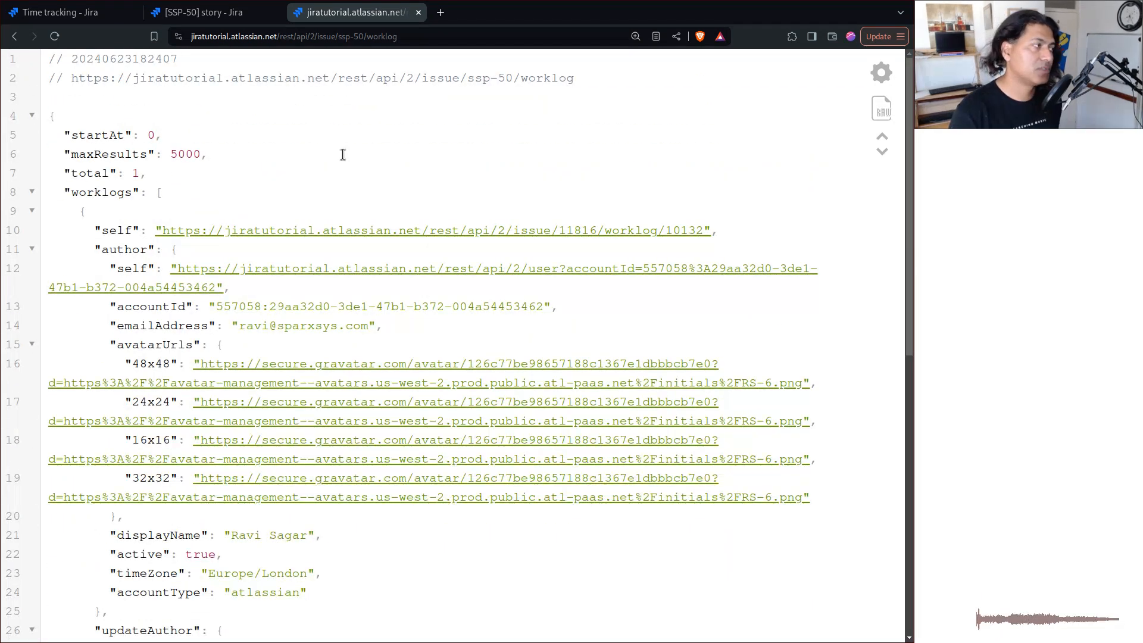
scroll(343, 154, down, 10)
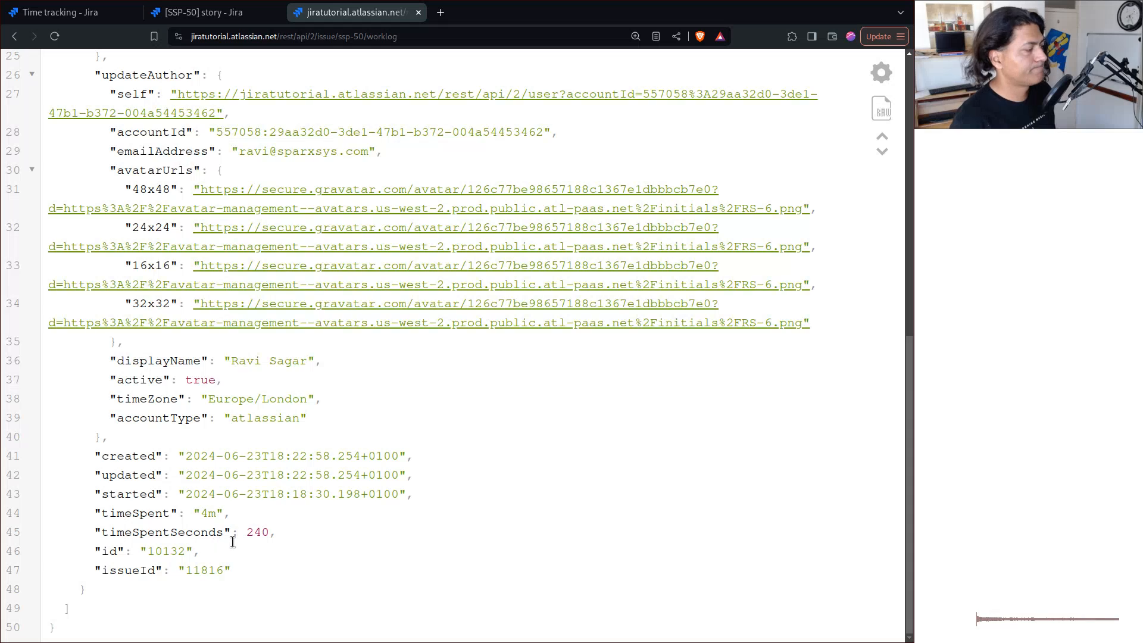
drag(214, 514, 197, 513)
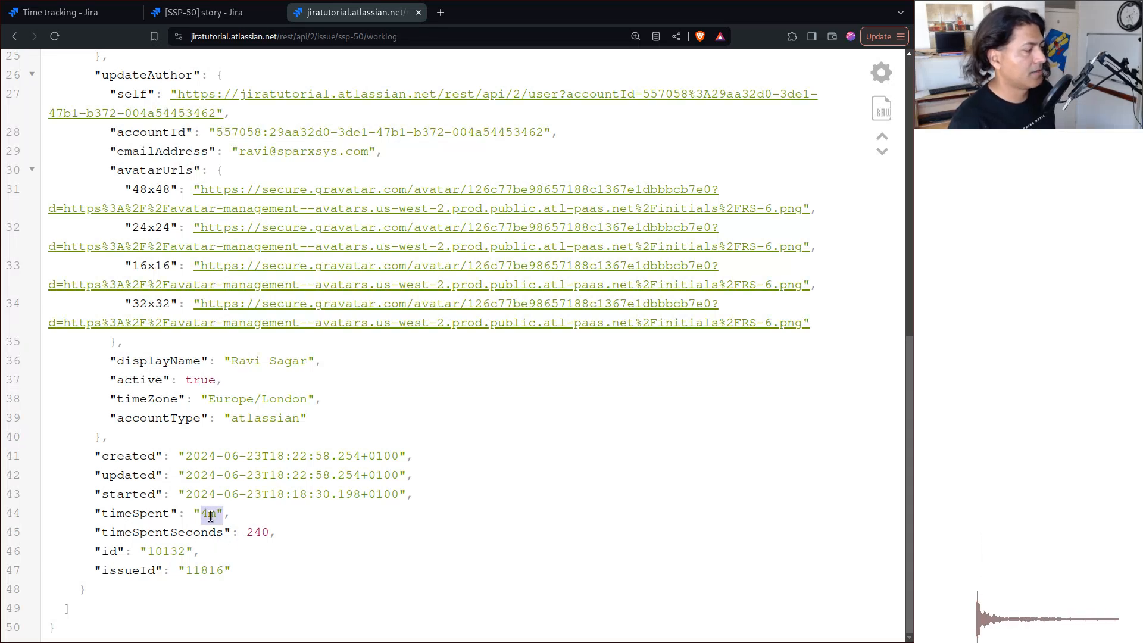
click(367, 522)
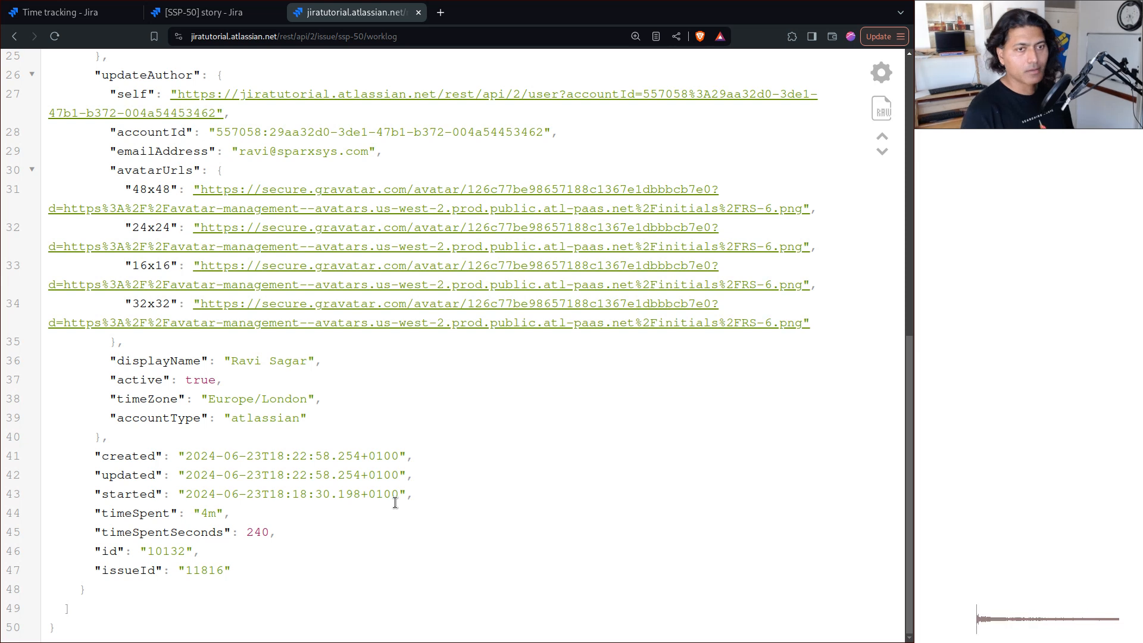
Change the default unit in the global time tracking settings to Hour and save
key(ctrl+shift+Tab)
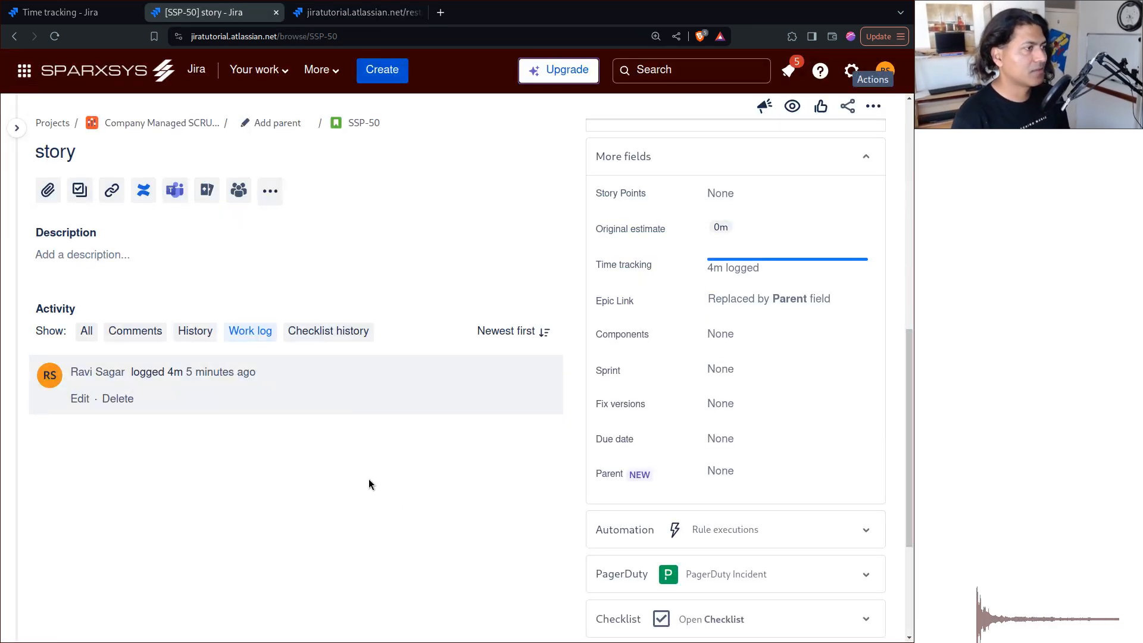
key(ctrl+shift+Tab)
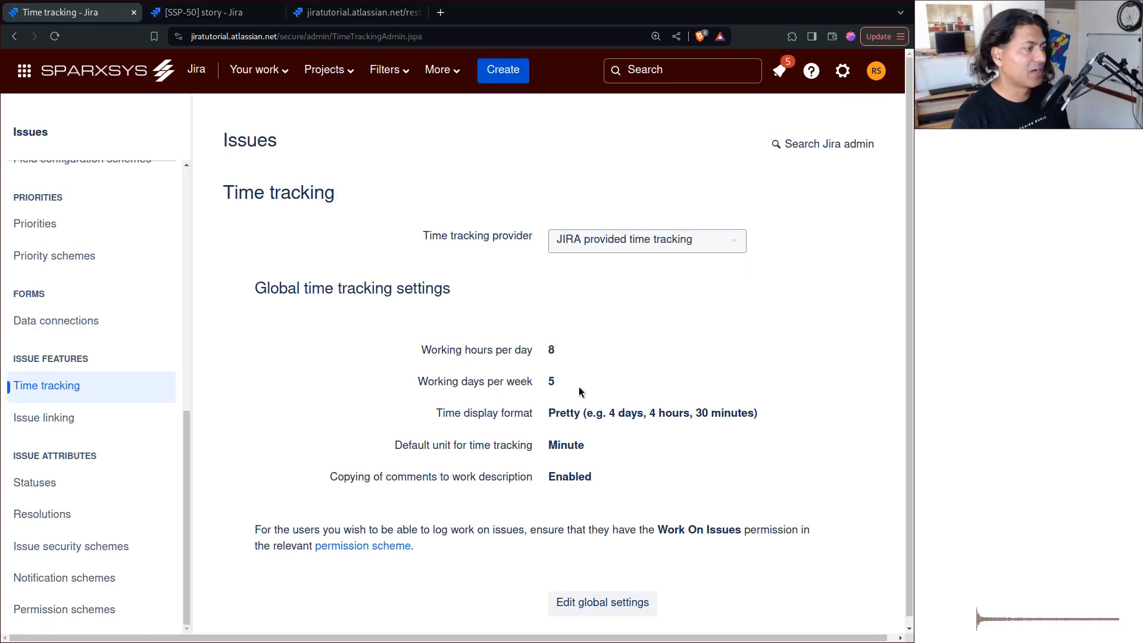
click(587, 600)
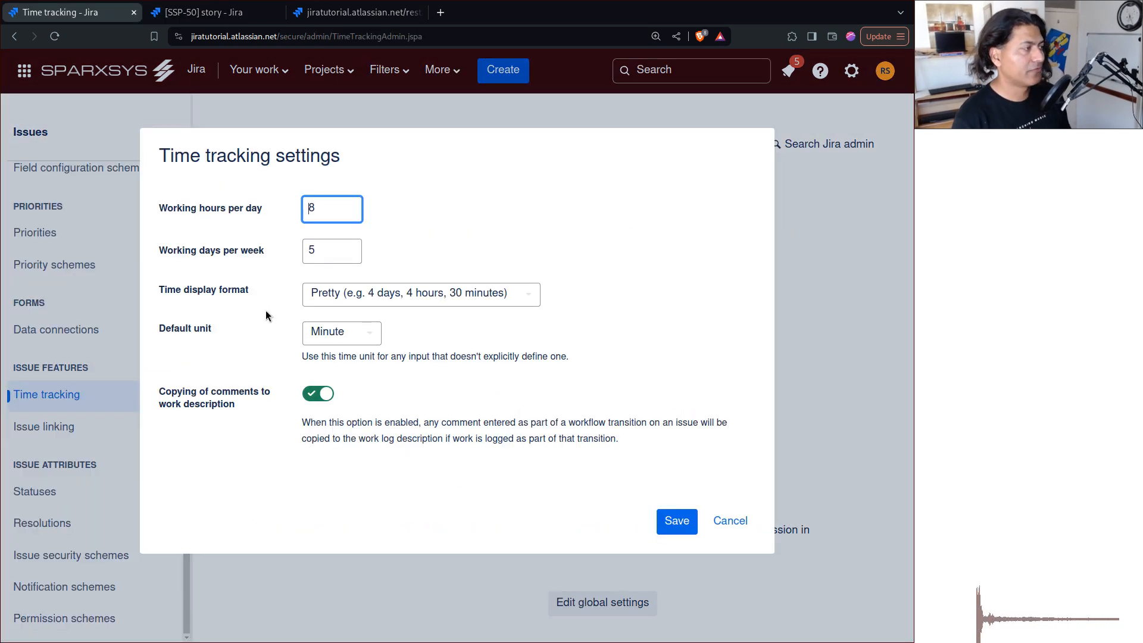
click(365, 340)
click(335, 390)
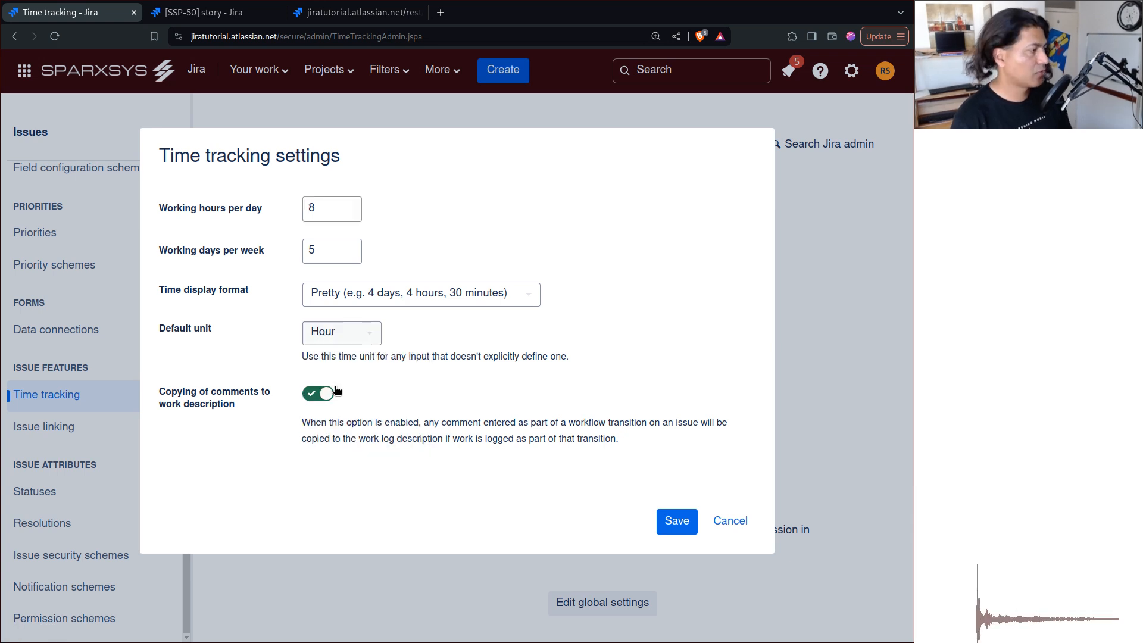
click(672, 523)
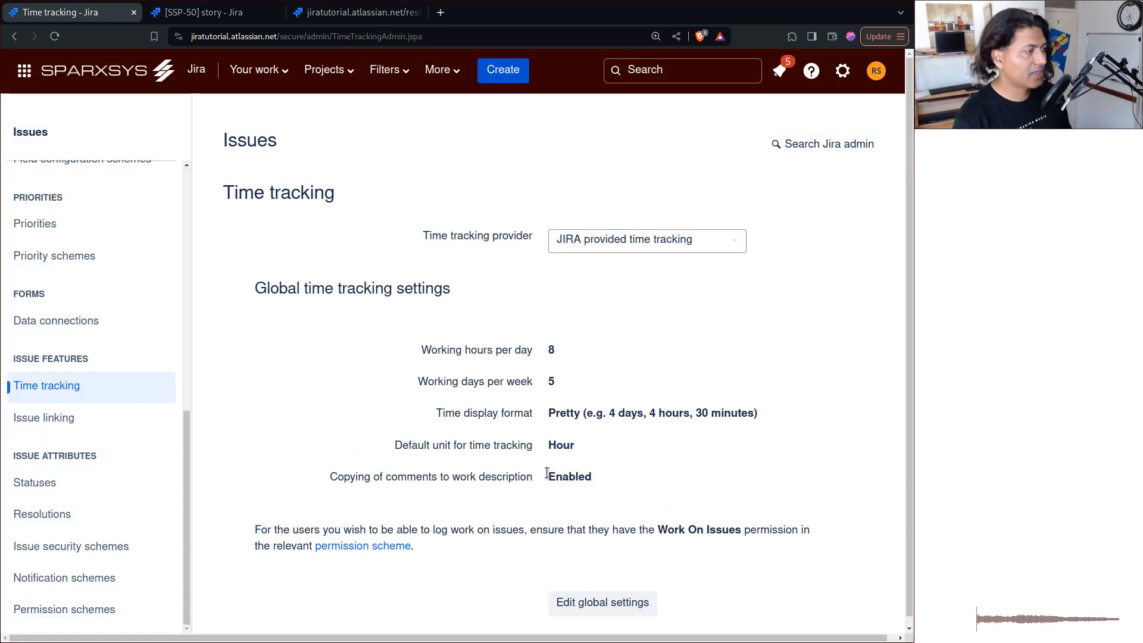
Reload the REST worklog response for SSP-50 and check the entry's timeSpent value against the new default unit
key(ctrl+Tab)
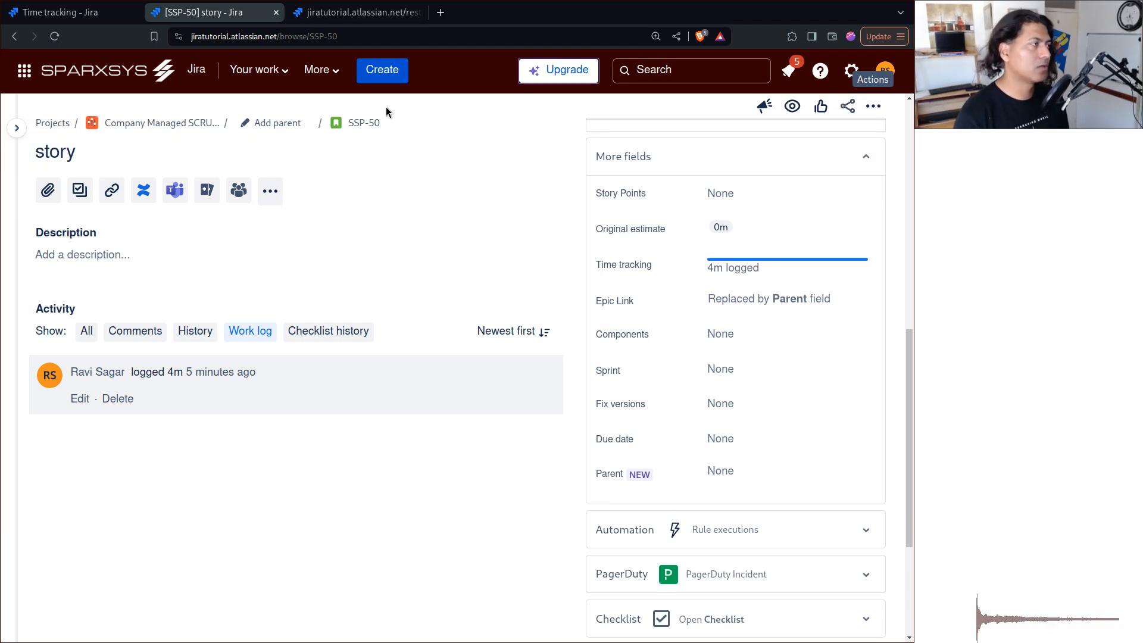
key(ctrl+Tab)
click(54, 36)
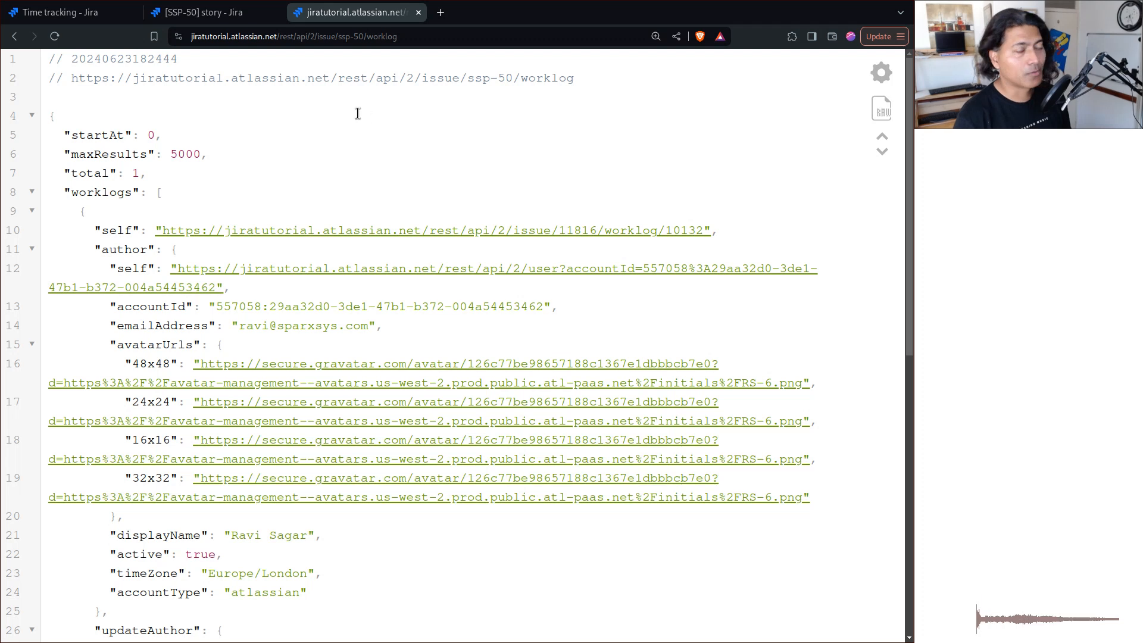
scroll(488, 284, down, 1)
scroll(488, 284, down, 8)
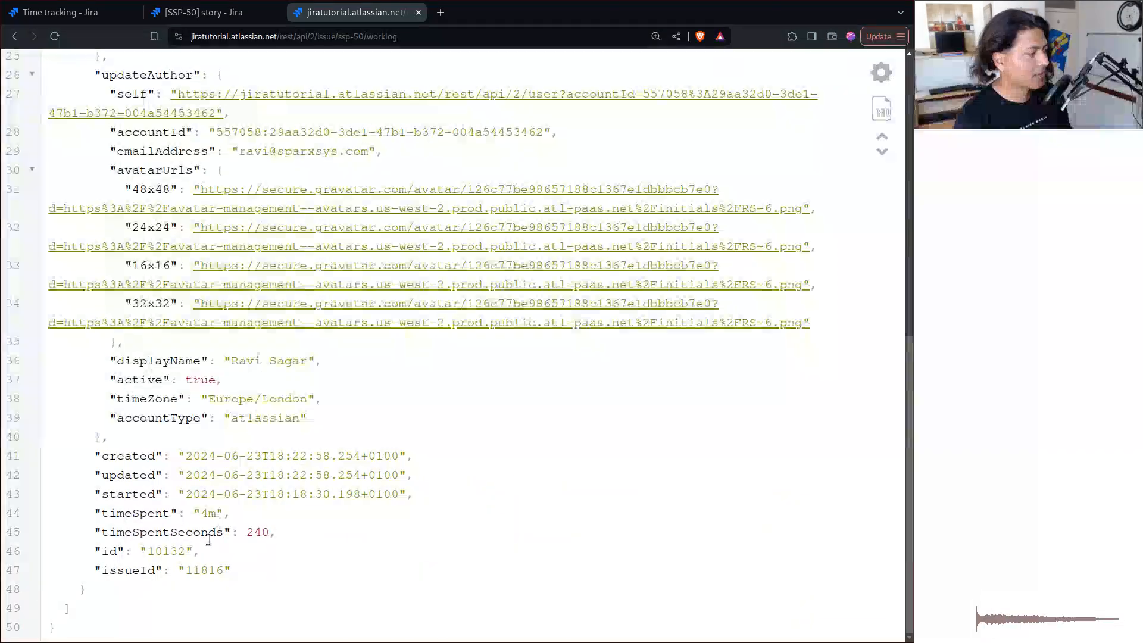
drag(221, 514, 211, 513)
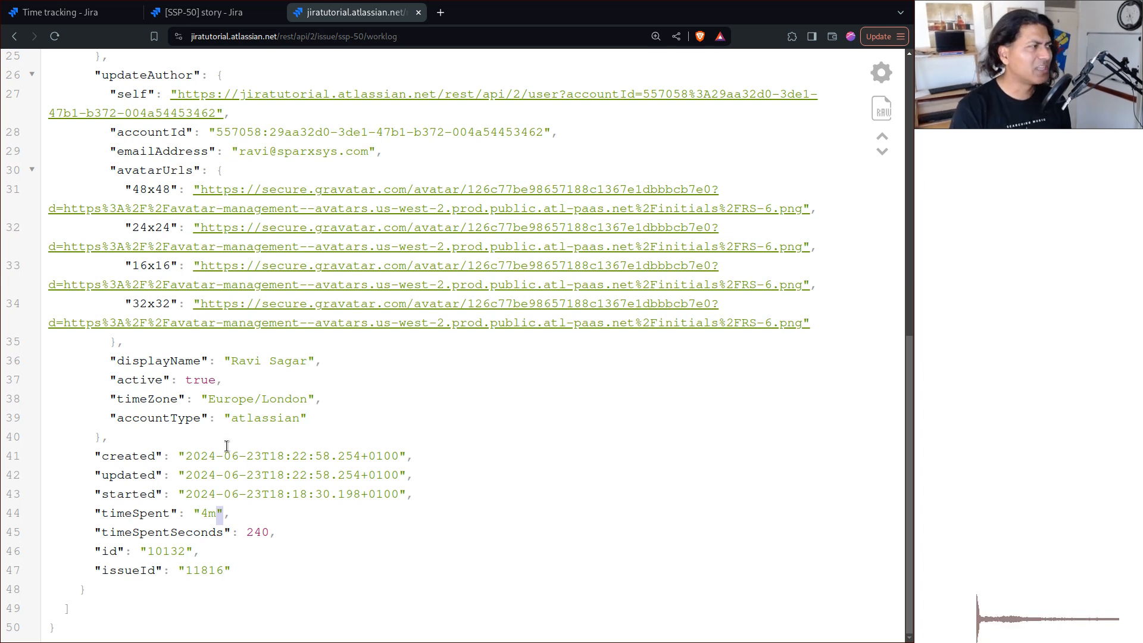
Log 4m of work on story SSP-50, consulting the global time tracking settings before saving the entry
click(54, 16)
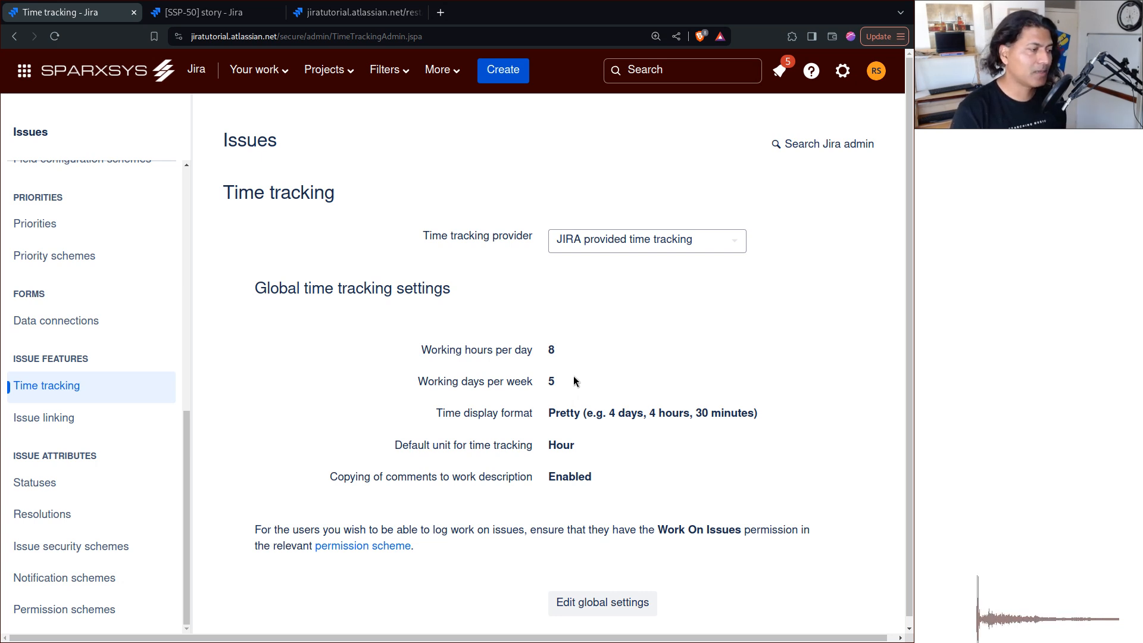
click(202, 13)
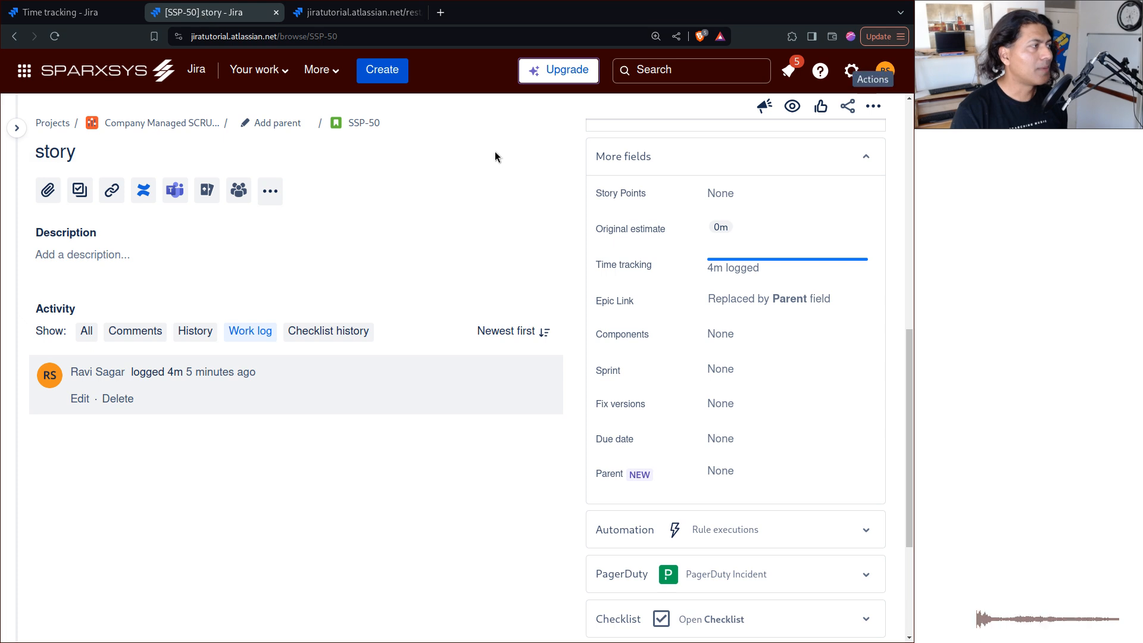
click(873, 106)
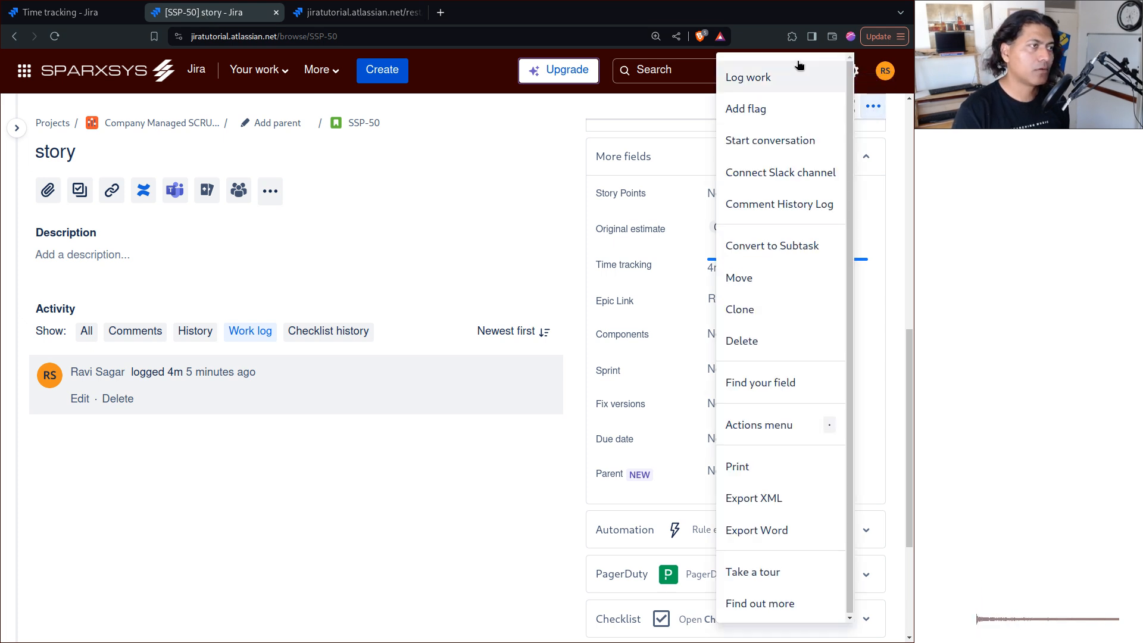
click(790, 80)
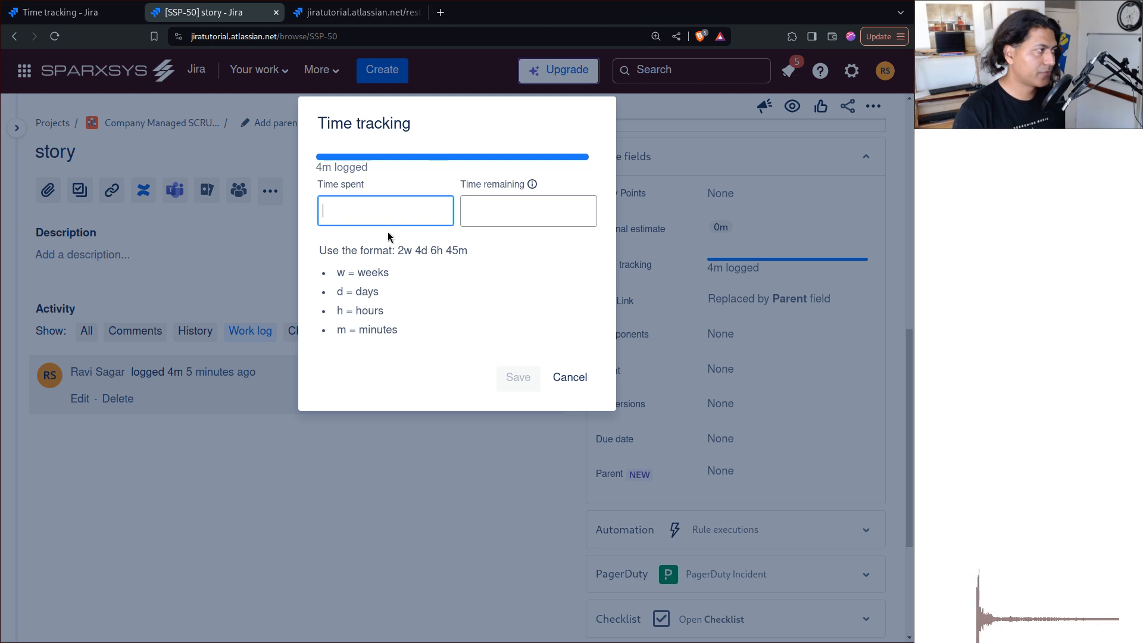
text(4)
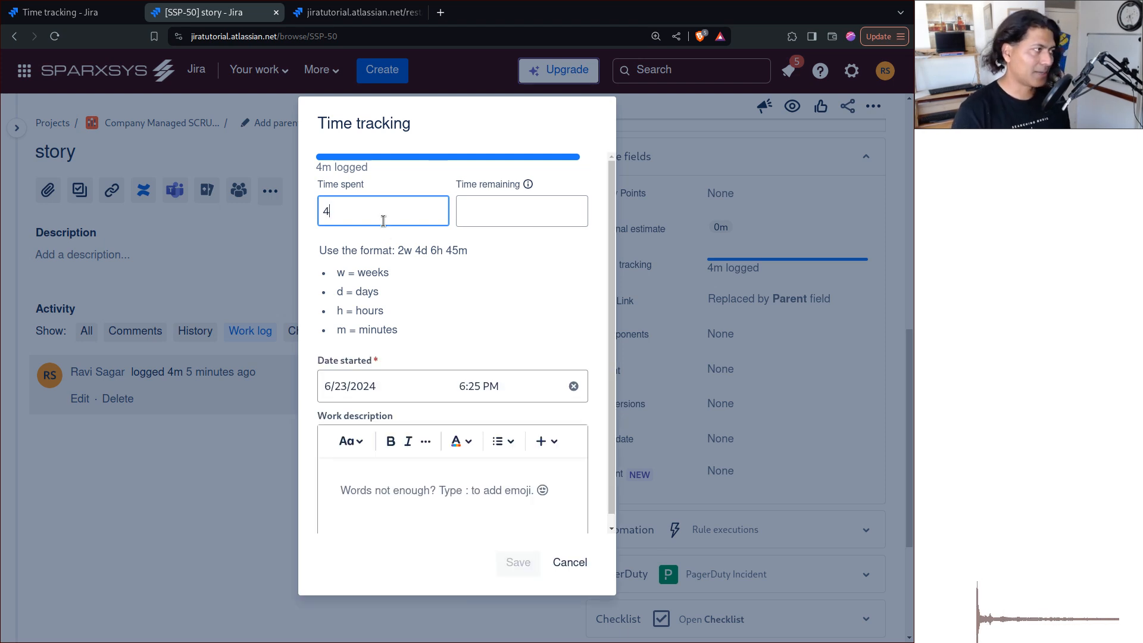
text(m)
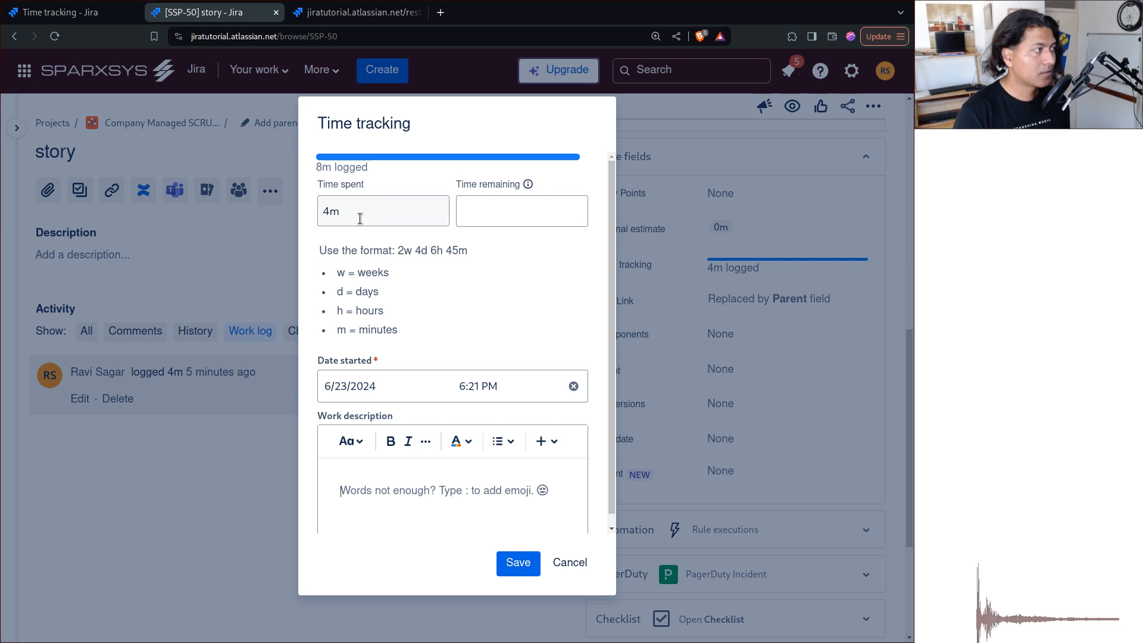
click(54, 22)
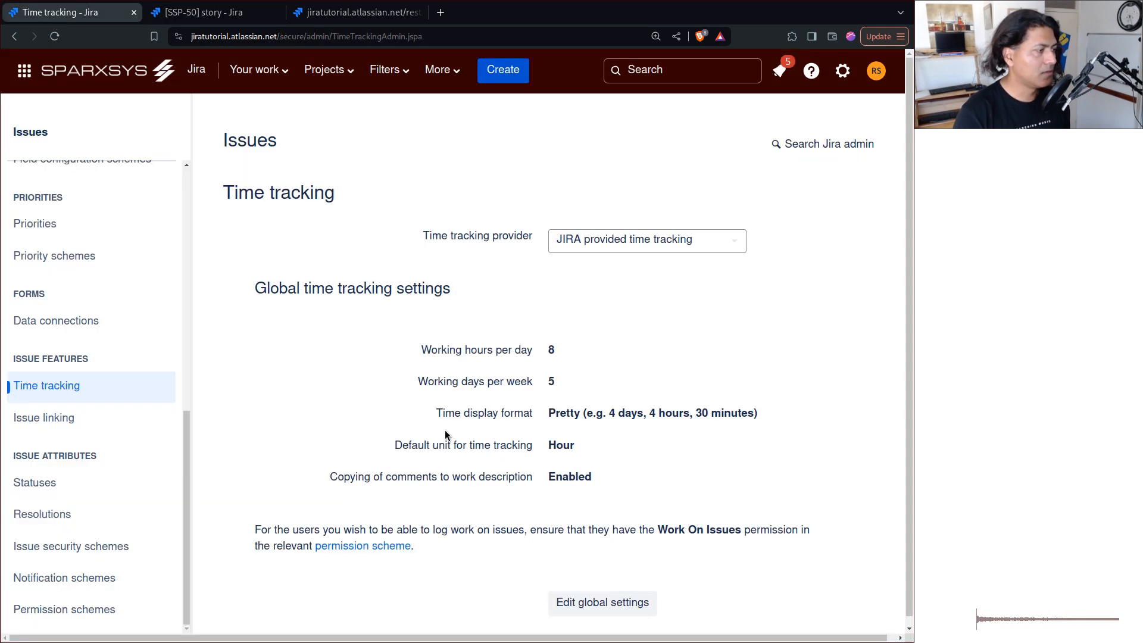
click(219, 17)
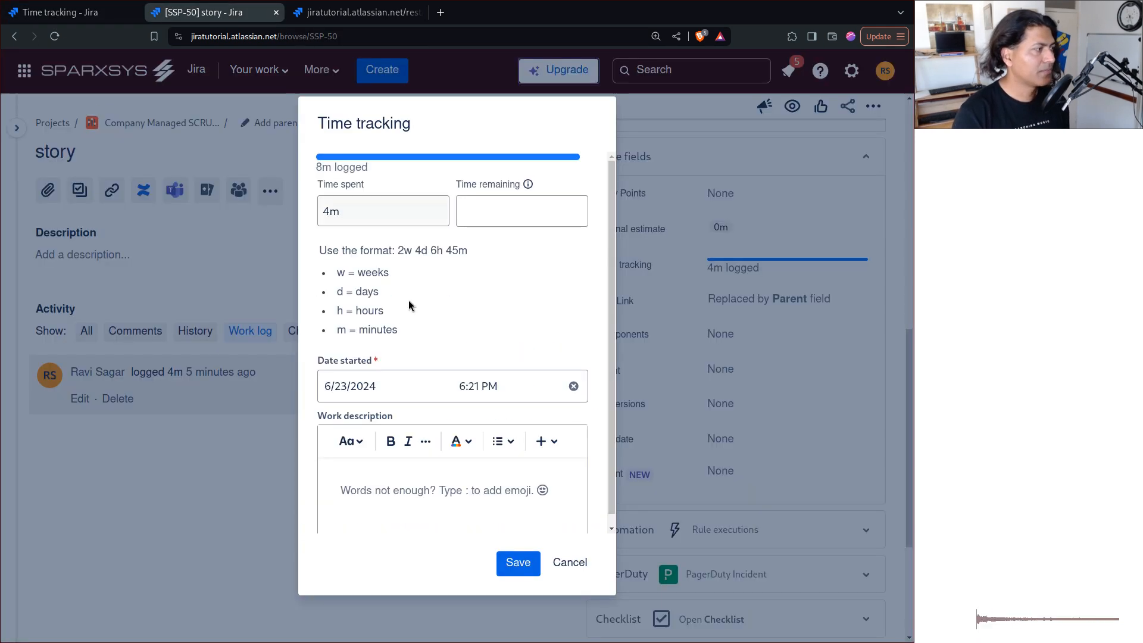
click(524, 565)
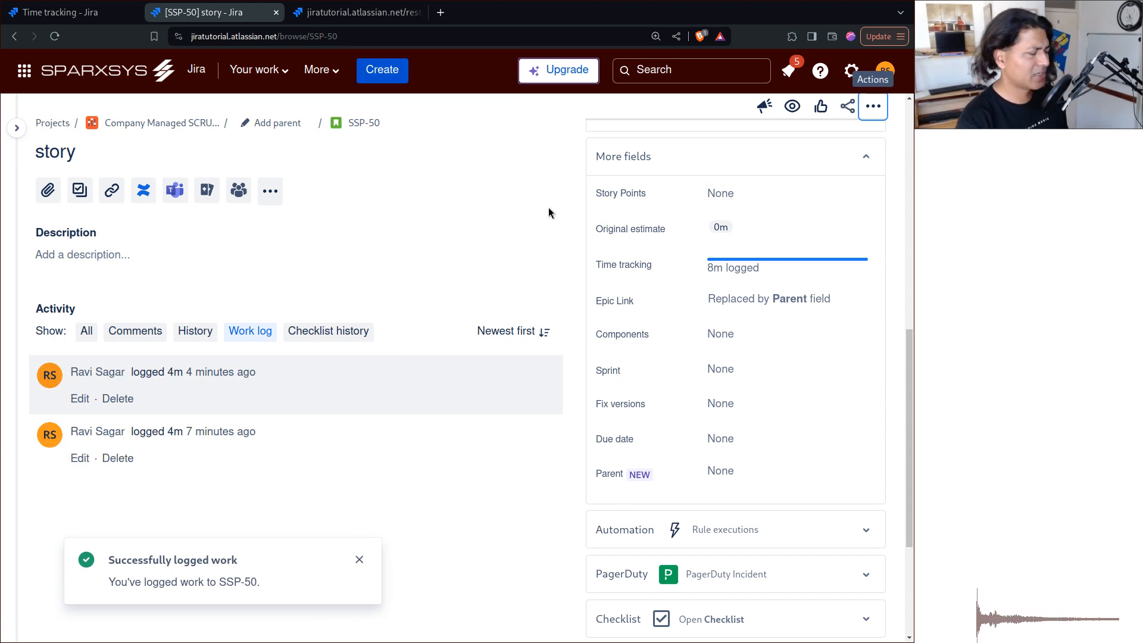
Reload the story and log another 4h of work on it
key(F5)
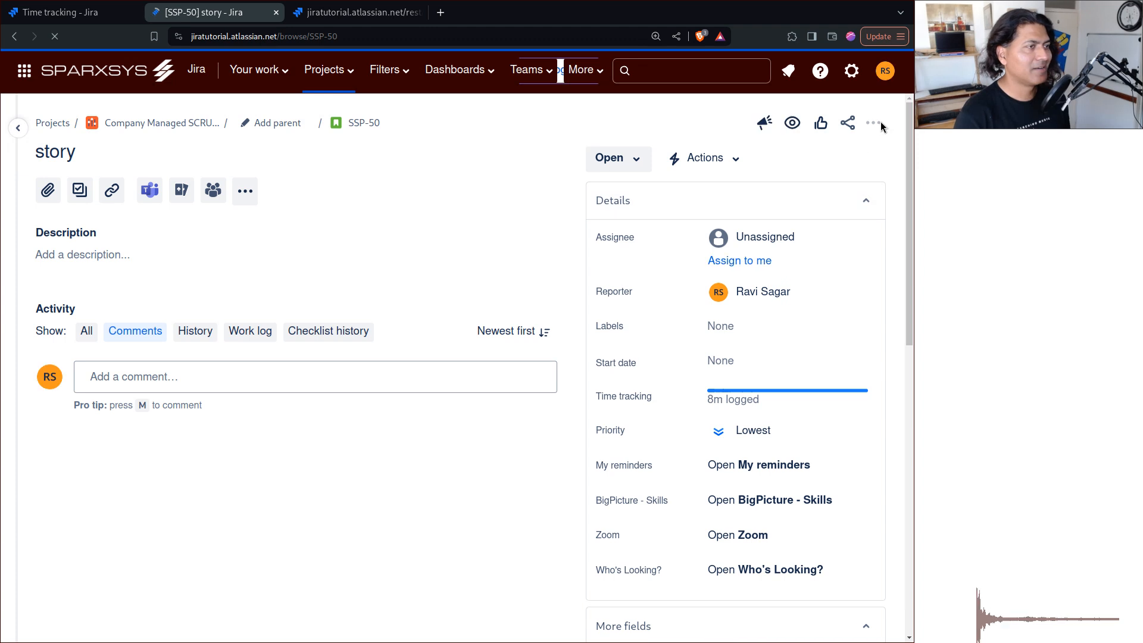
click(873, 124)
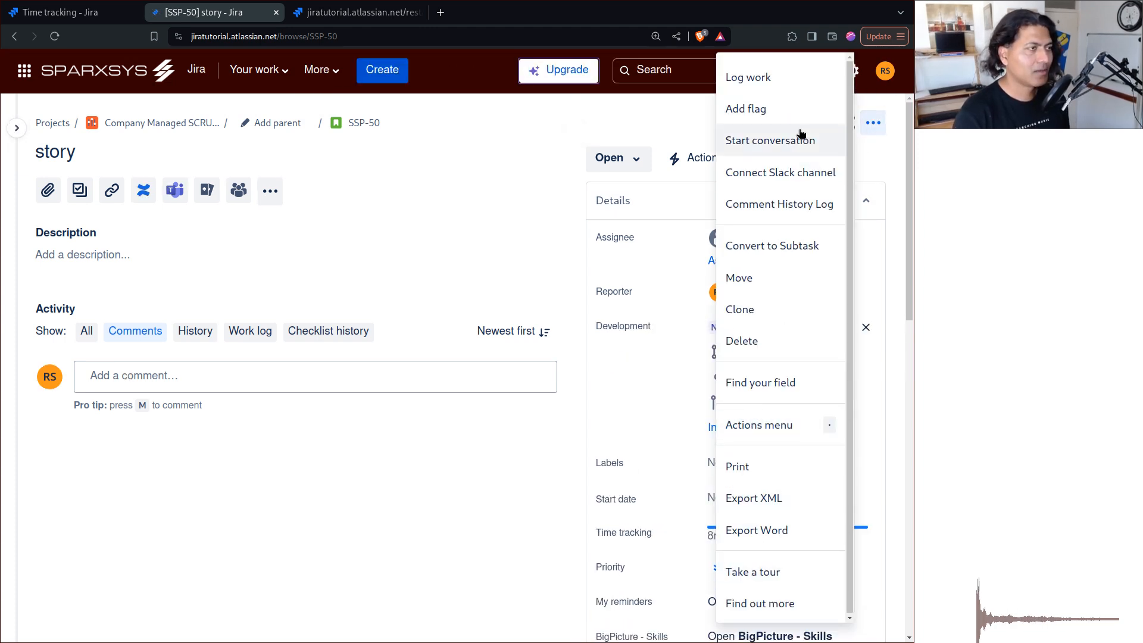
click(784, 79)
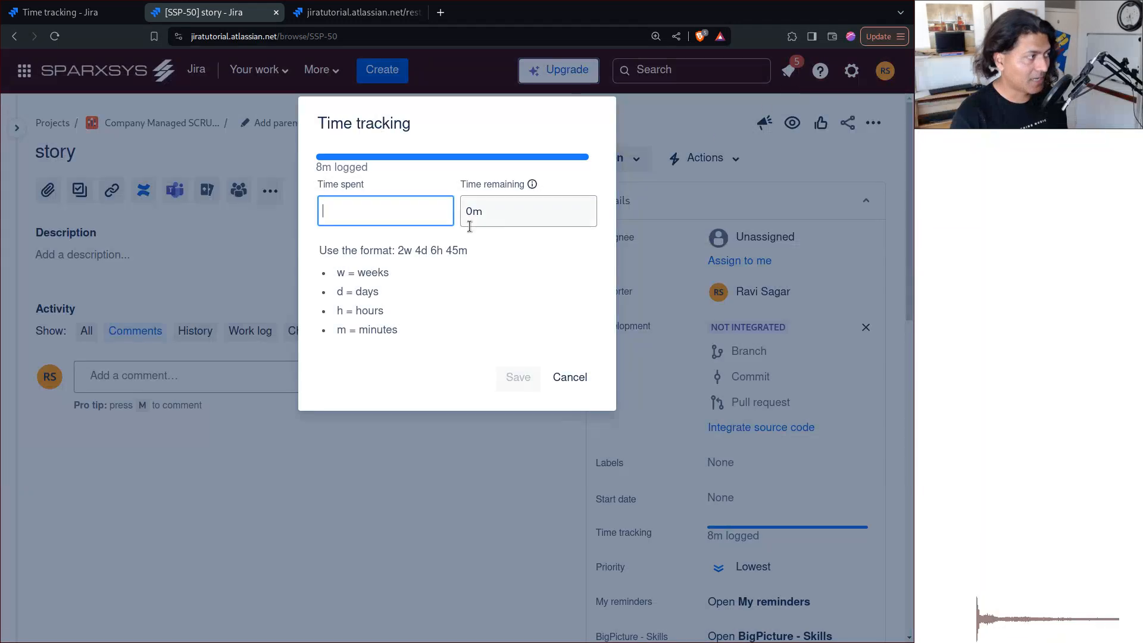
text(4)
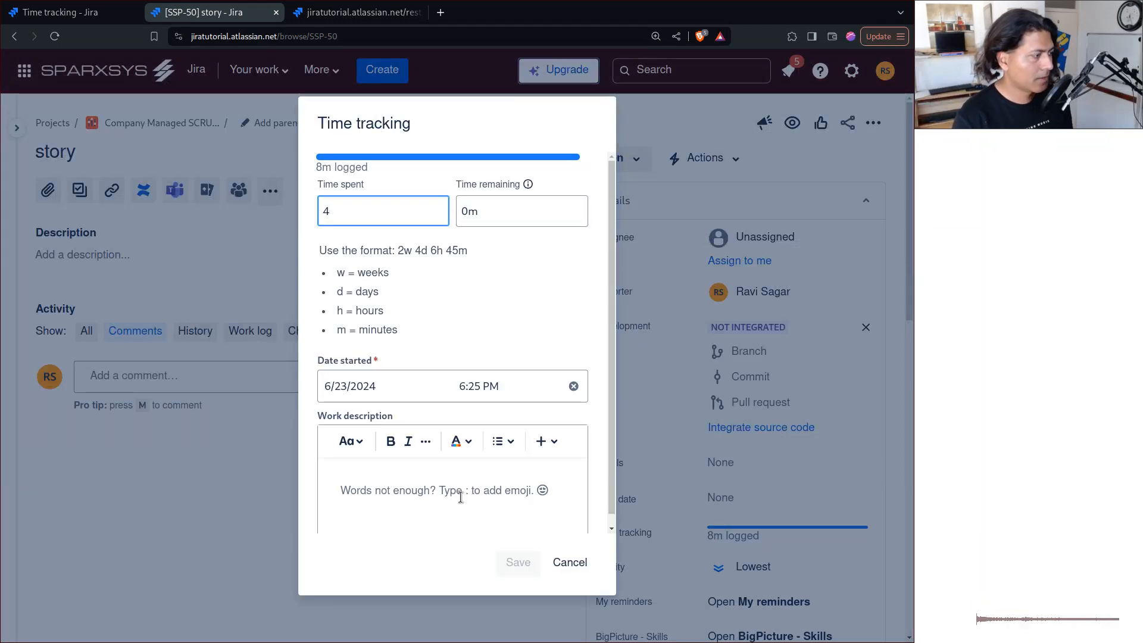
text(h)
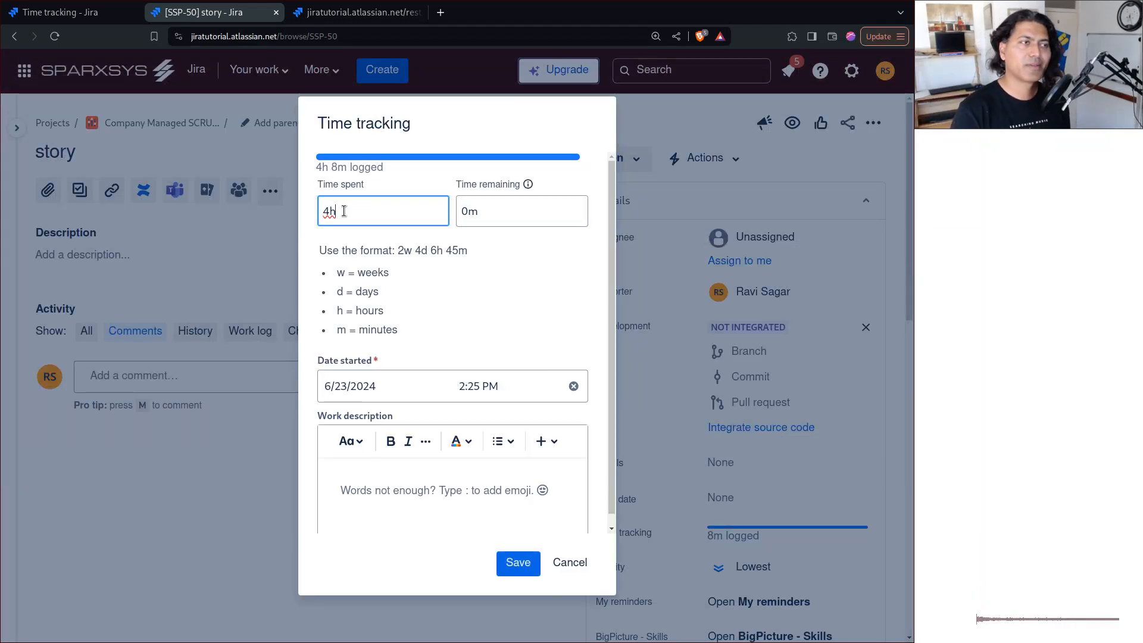
click(517, 562)
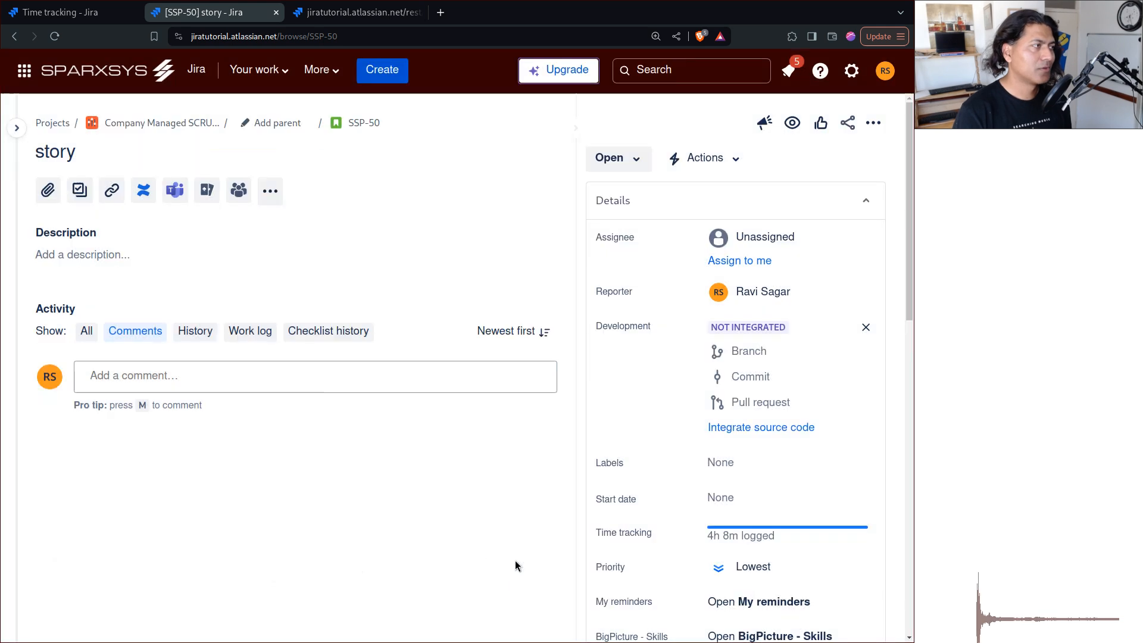
Show the work log of story SSP-50, and reload its REST worklog response to compare the timeSpent value of each entry
click(259, 334)
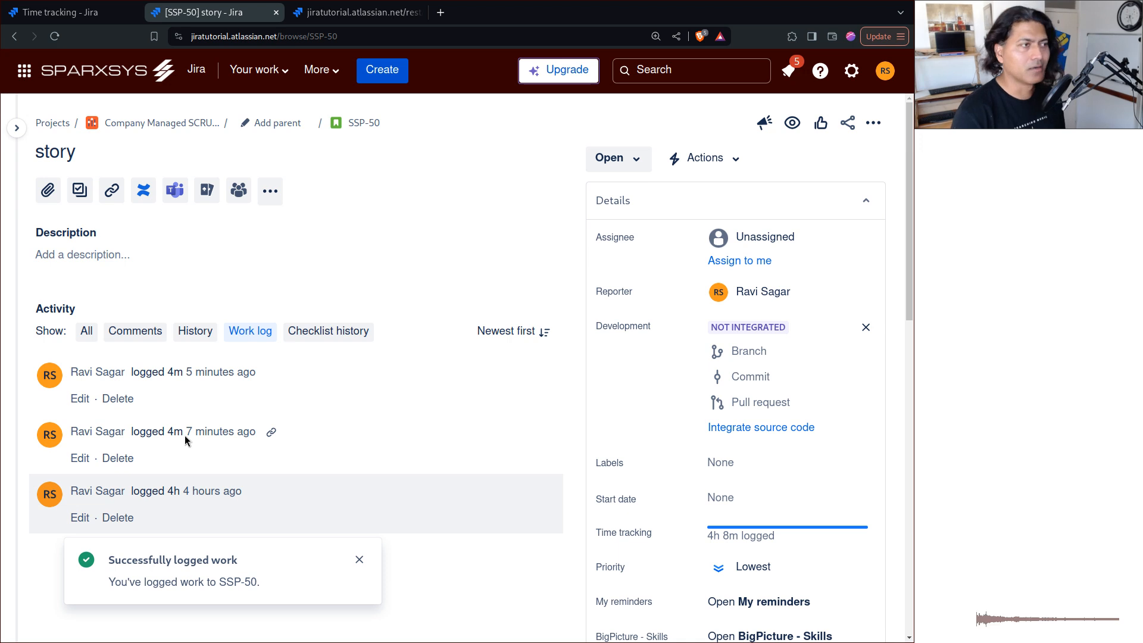
click(345, 19)
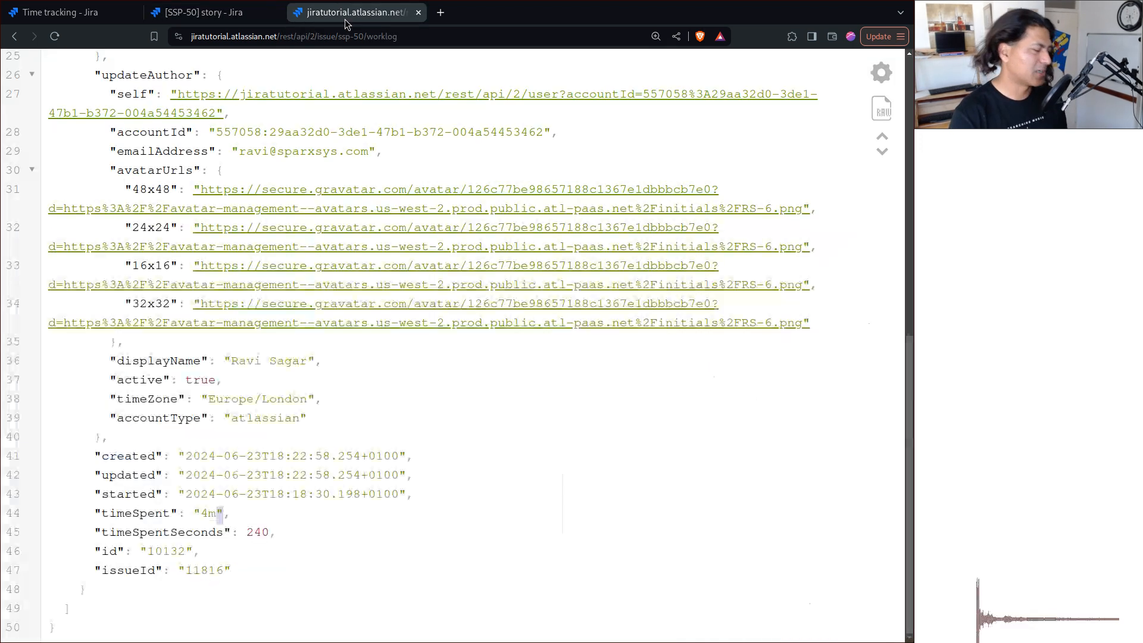
click(54, 37)
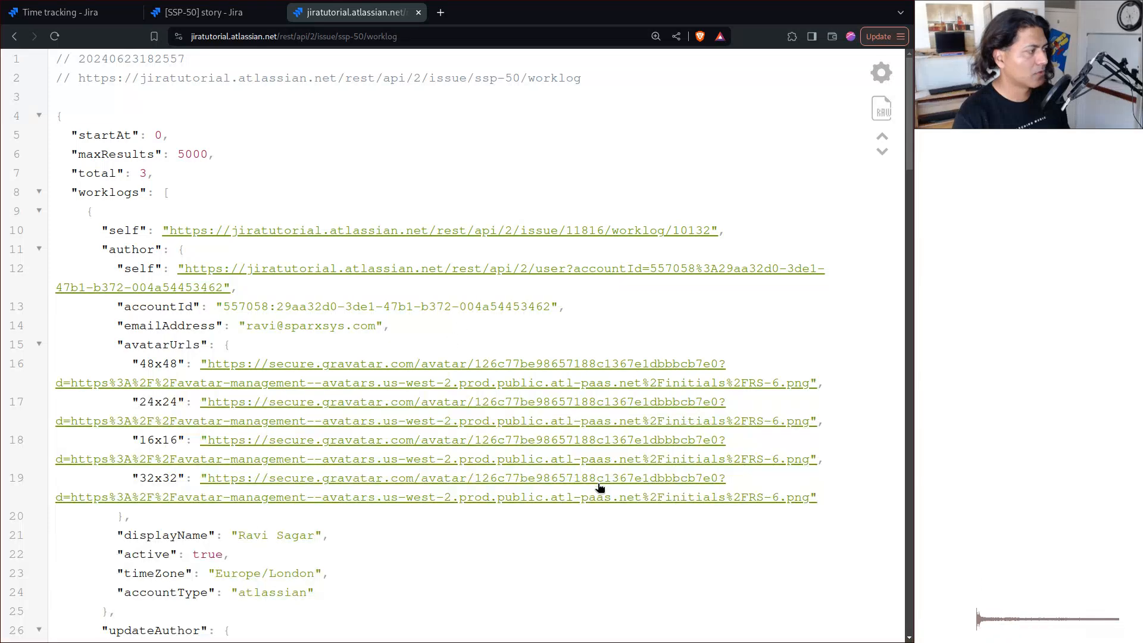
scroll(597, 484, down, 10)
scroll(597, 483, down, 5)
scroll(598, 483, up, 4)
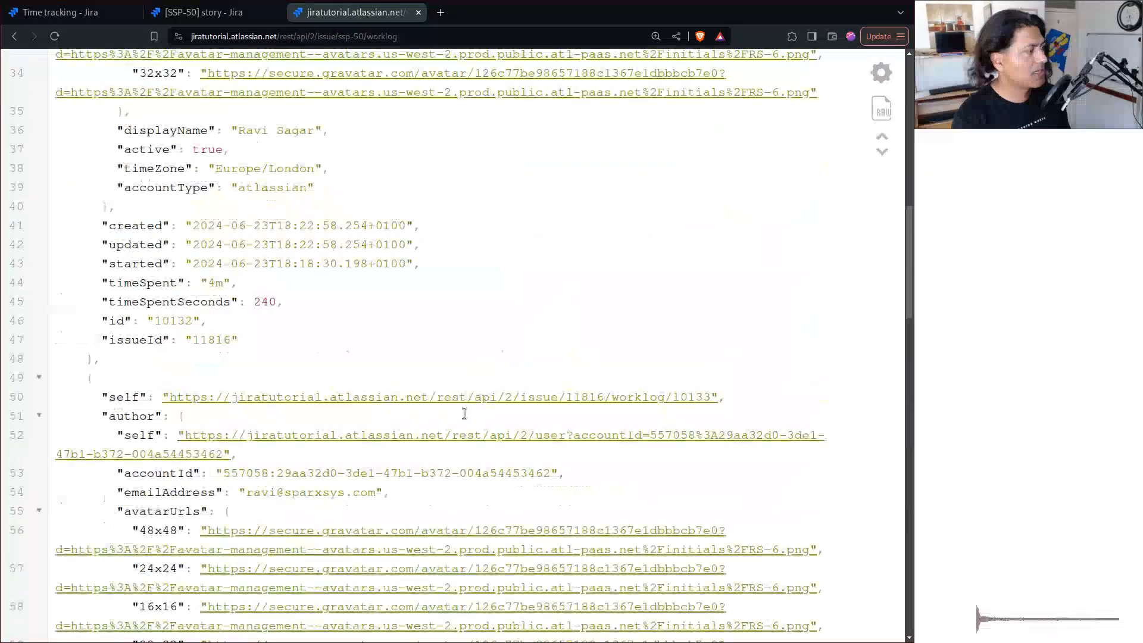
scroll(332, 365, down, 11)
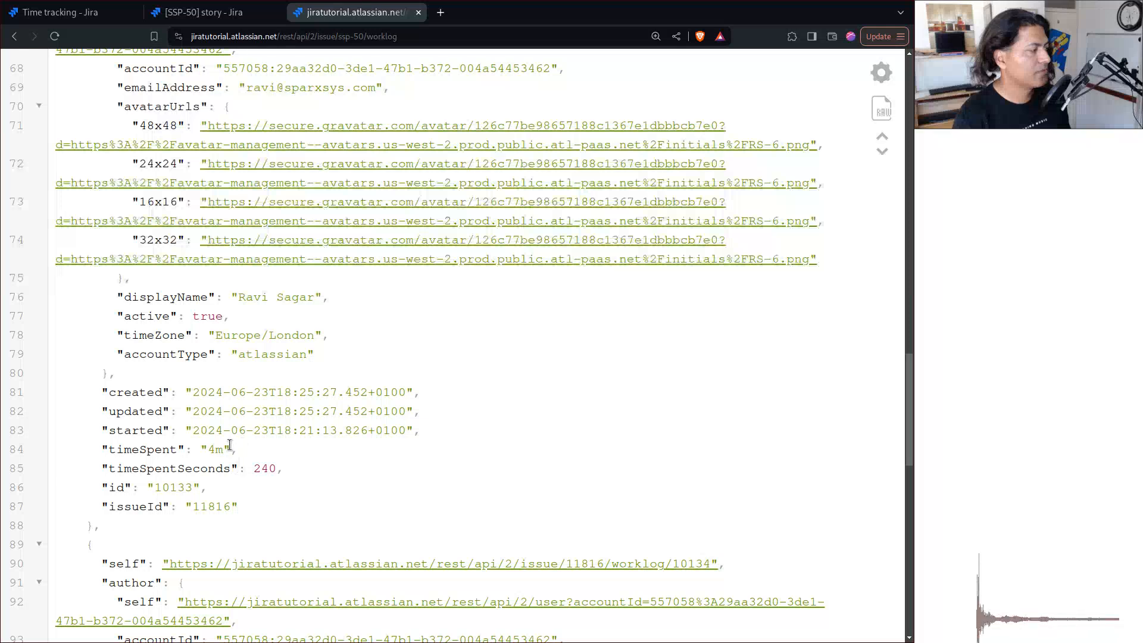
drag(235, 448, 186, 431)
scroll(211, 468, down, 5)
scroll(217, 470, down, 9)
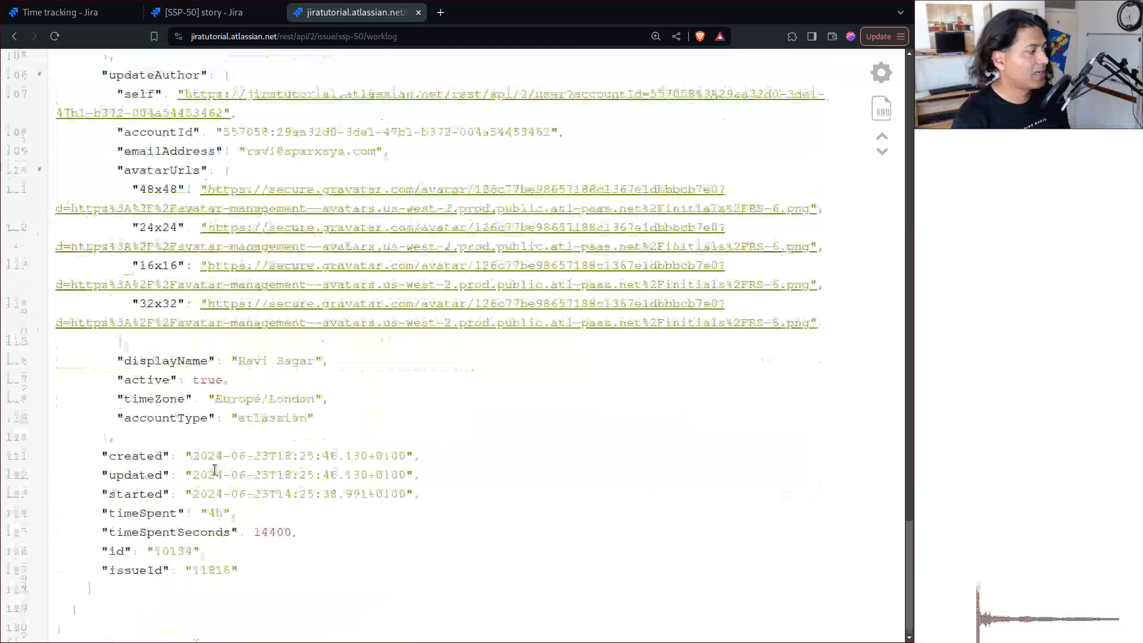
drag(237, 513, 156, 502)
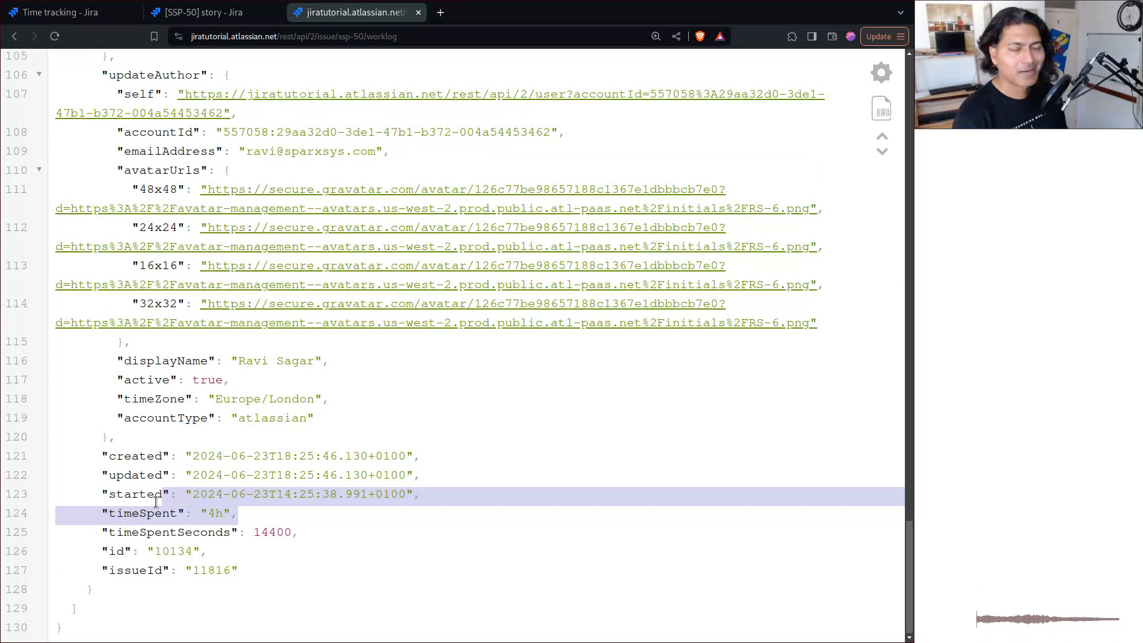
click(354, 576)
scroll(295, 563, up, 5)
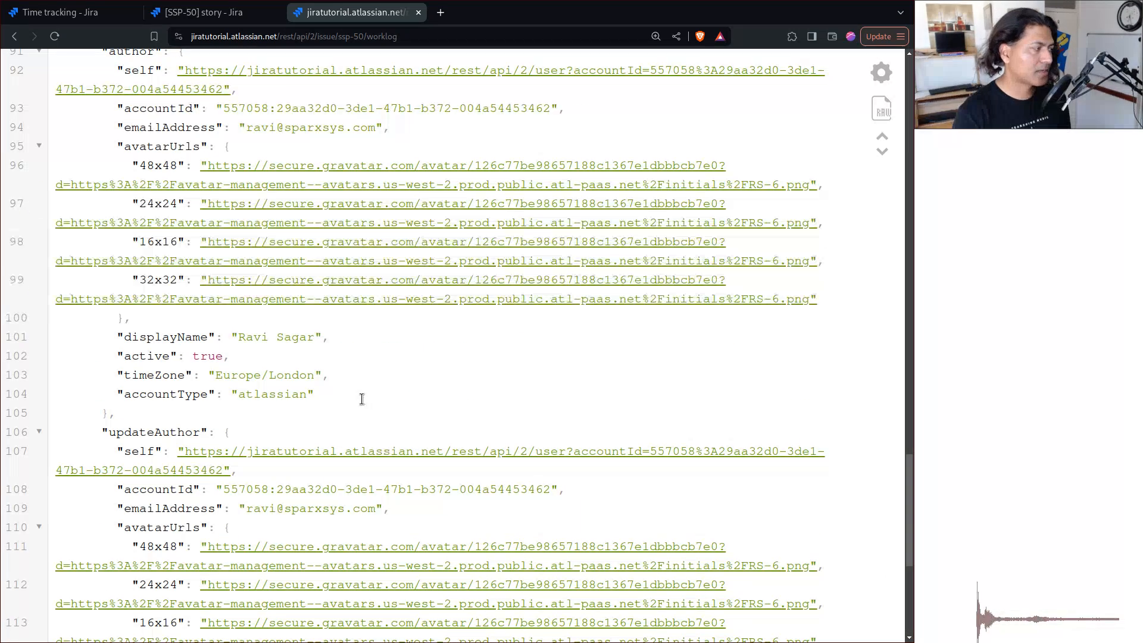
scroll(360, 398, up, 5)
Examine the working hours per day, working days per week and default unit in the global time tracking settings
key(ctrl+shift+Tab)
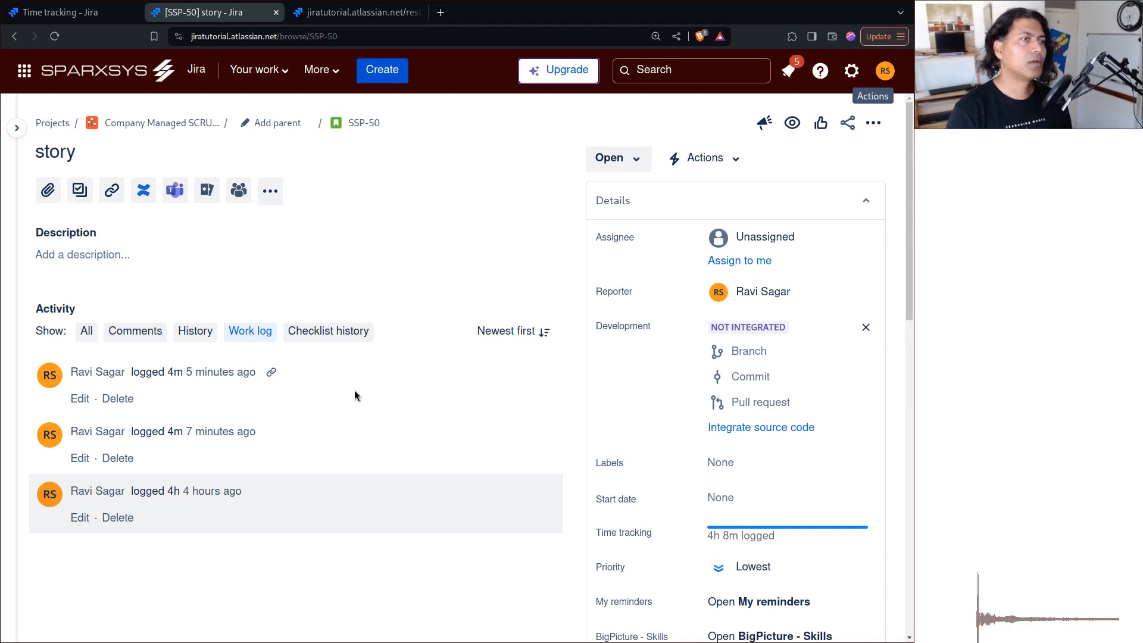
click(53, 14)
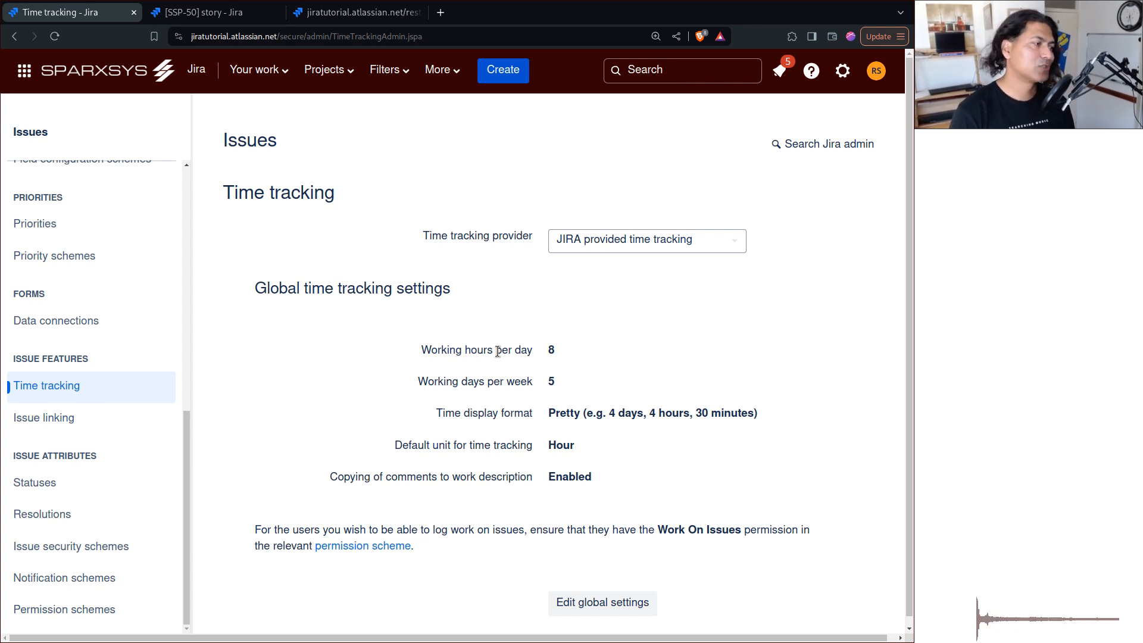
drag(564, 356, 446, 351)
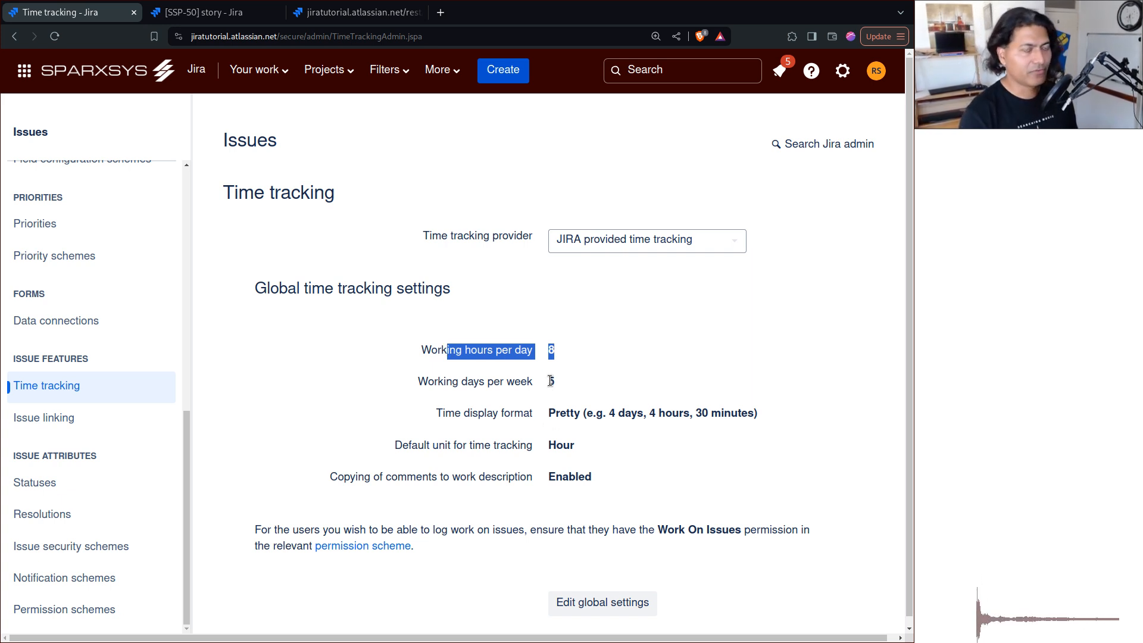
click(570, 447)
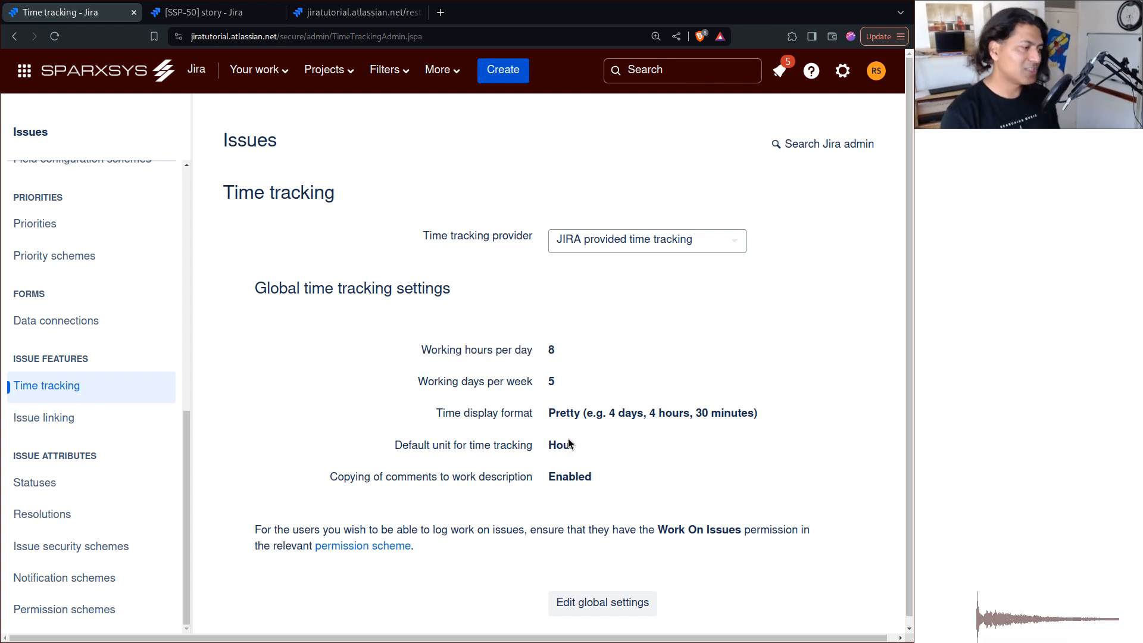
Set the working days per week to 4.5 in the global time tracking settings and save
click(591, 607)
triple_click(315, 251)
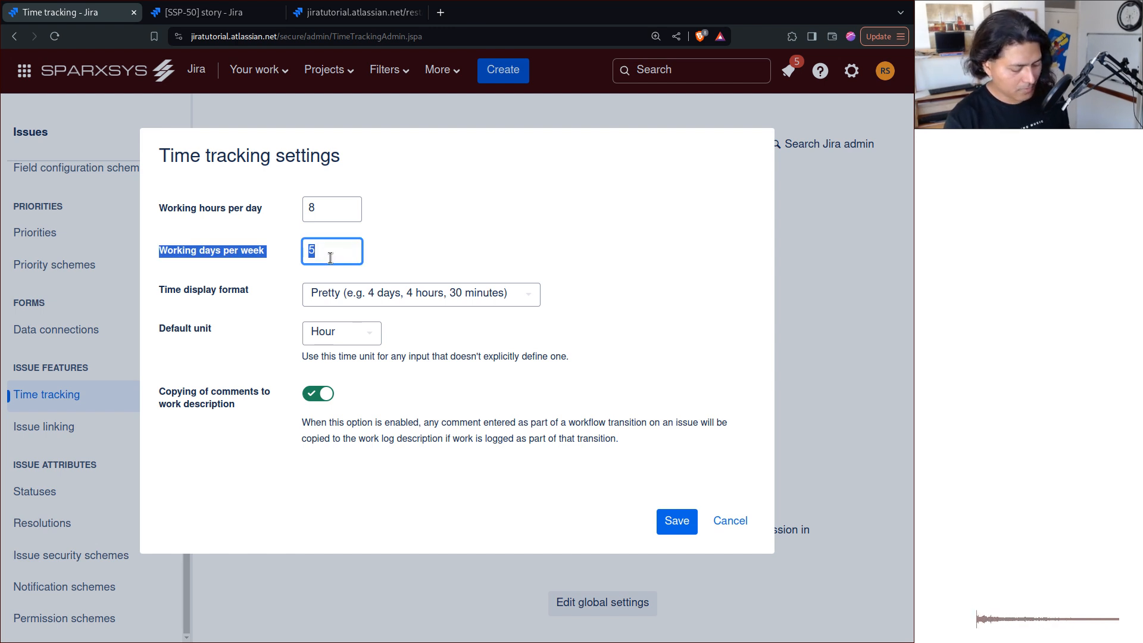
click(327, 250)
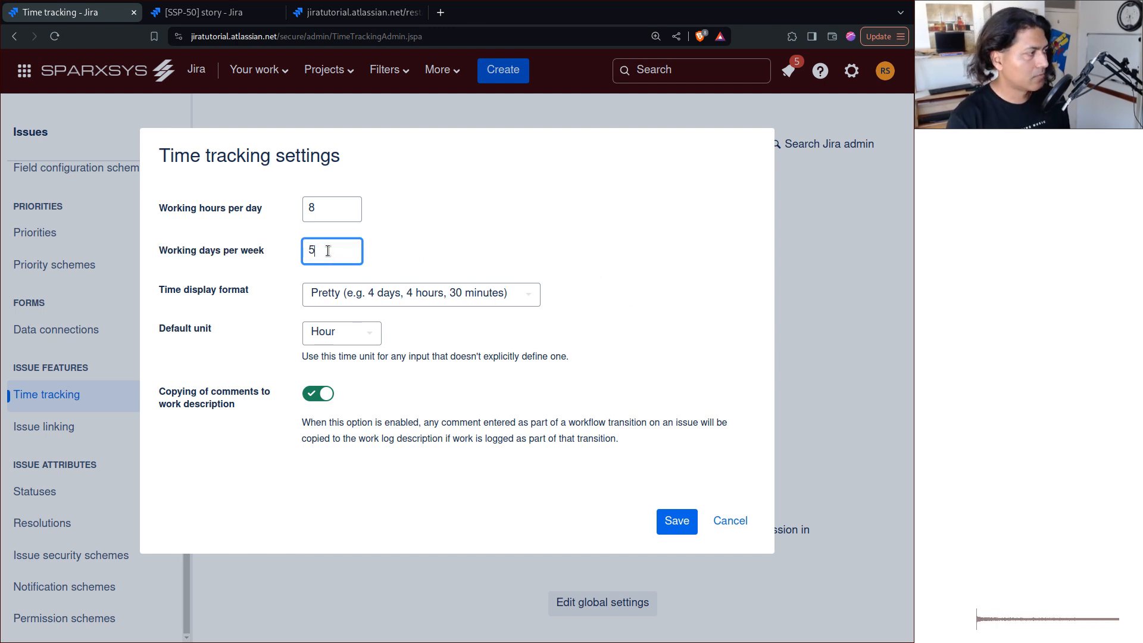
key(BackSpace)
text(4)
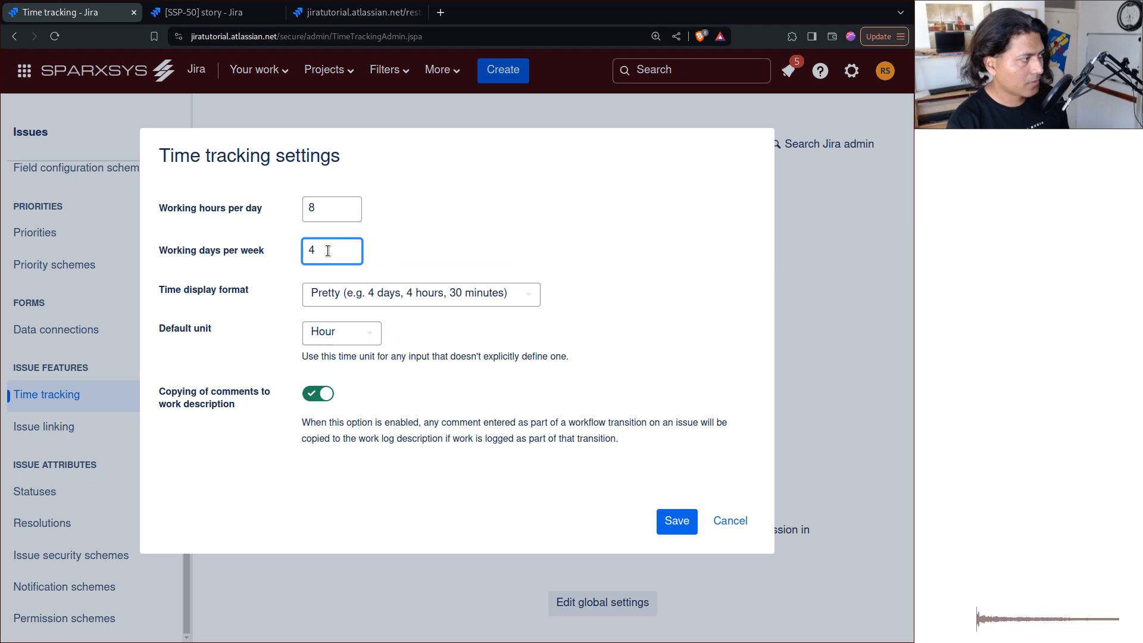
key(BackSpace)
text(4.5)
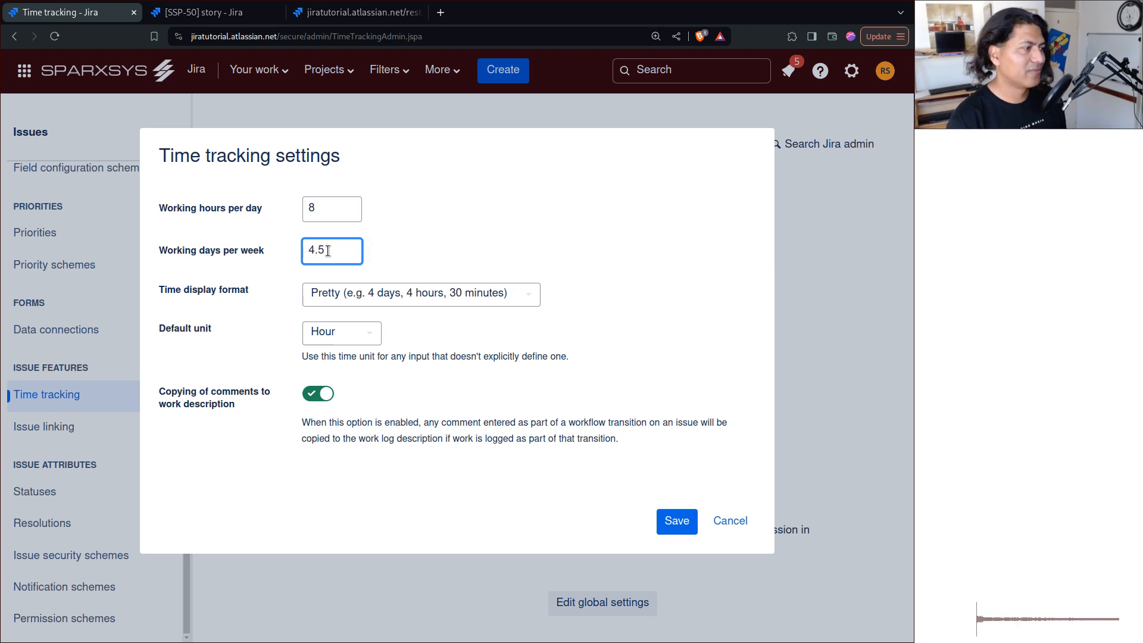
click(679, 525)
Reset the working days per week to 5 in the global time tracking settings, save, and return to story SSP-50
click(610, 612)
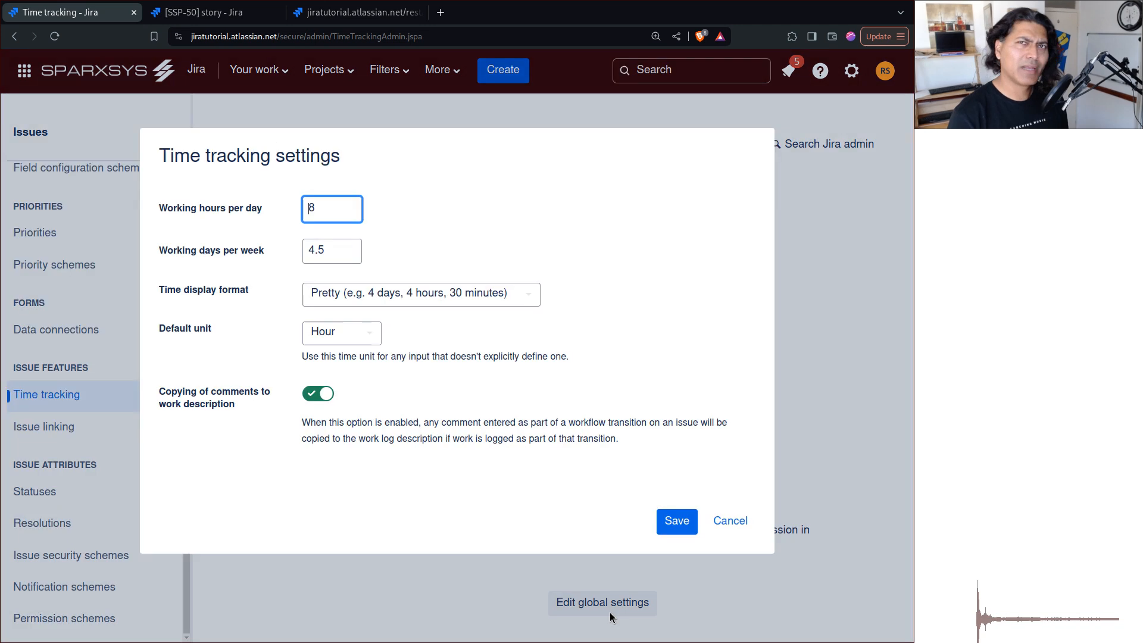
click(331, 252)
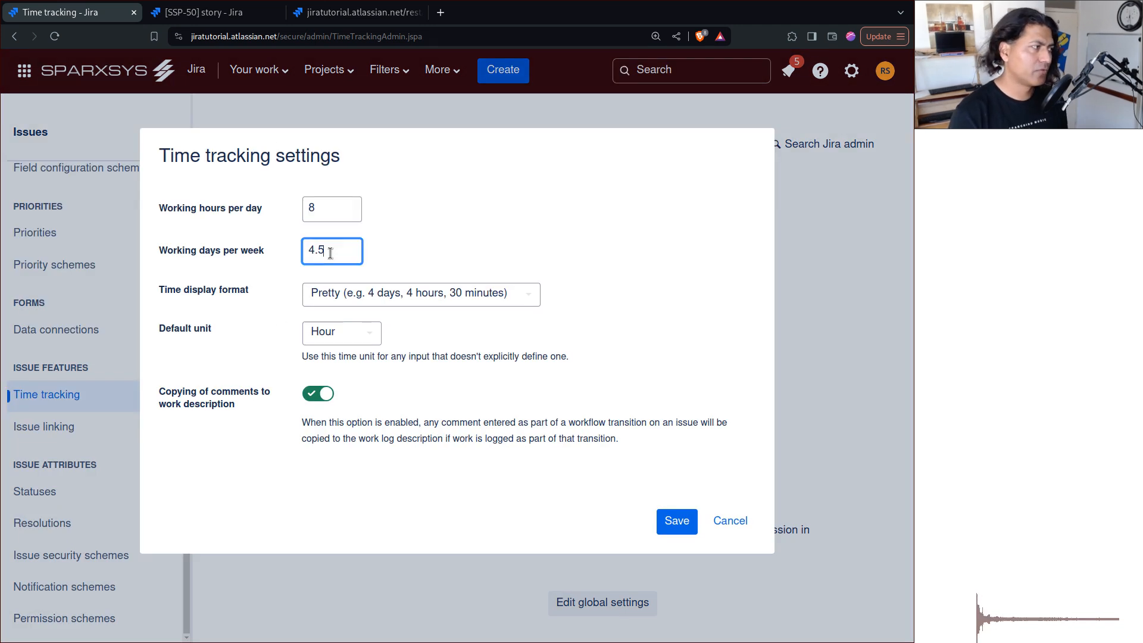
key(BackSpace)
key(BackSpace)
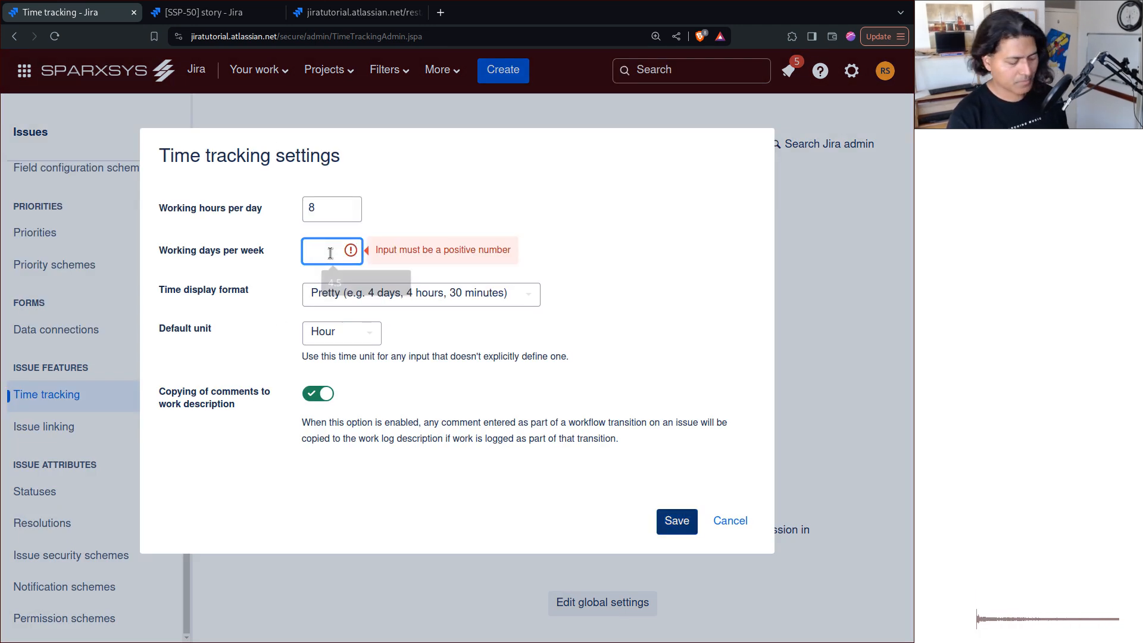
text(5)
click(661, 530)
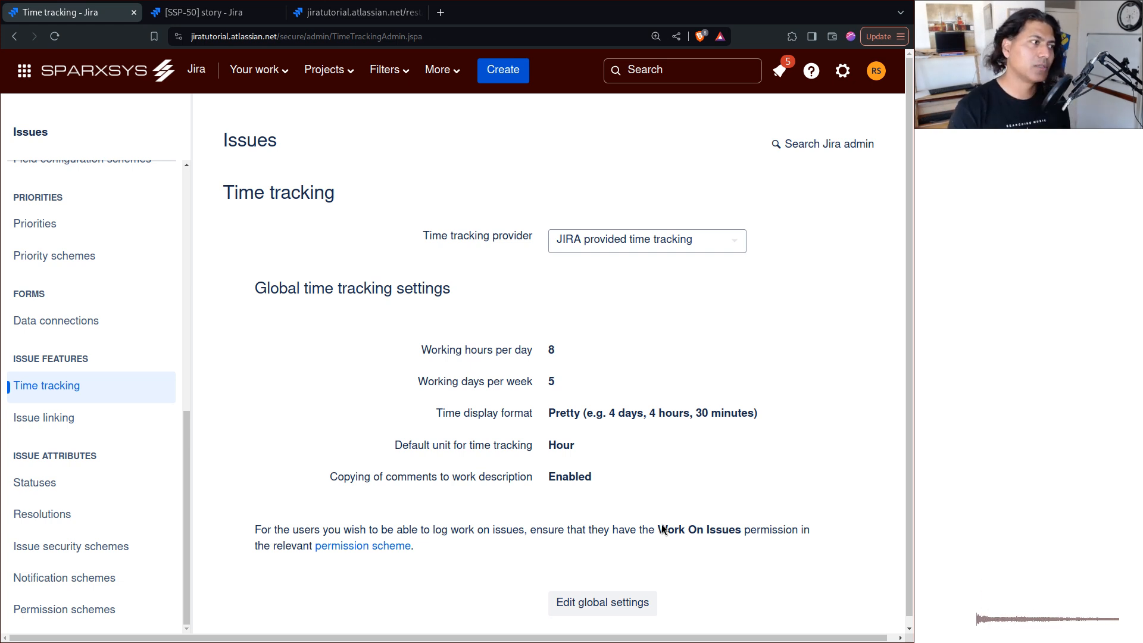
click(224, 14)
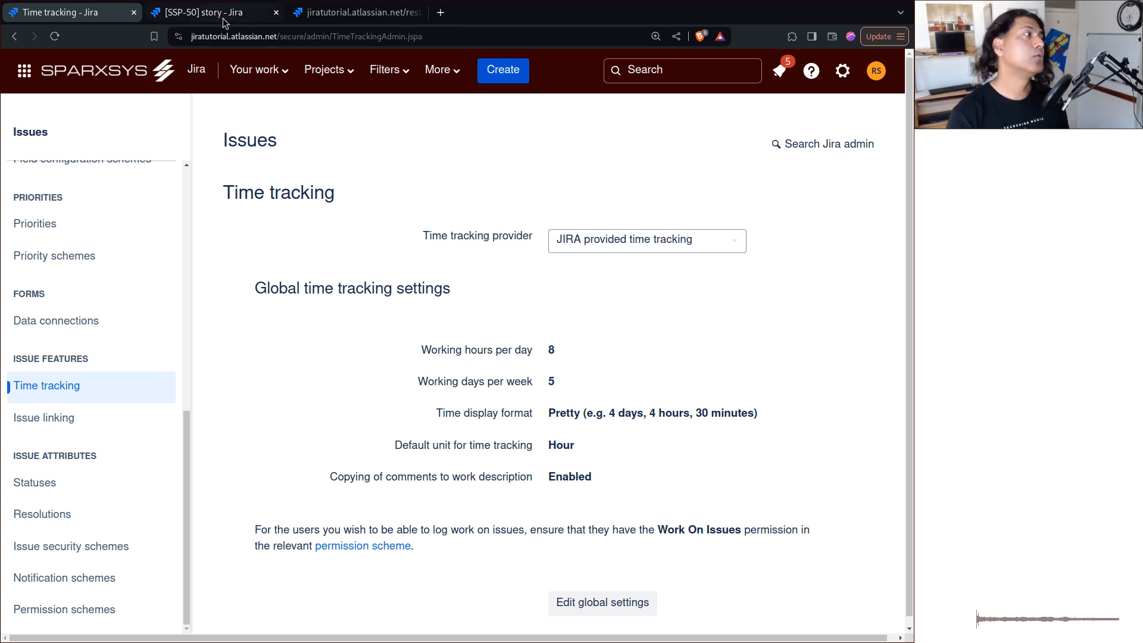